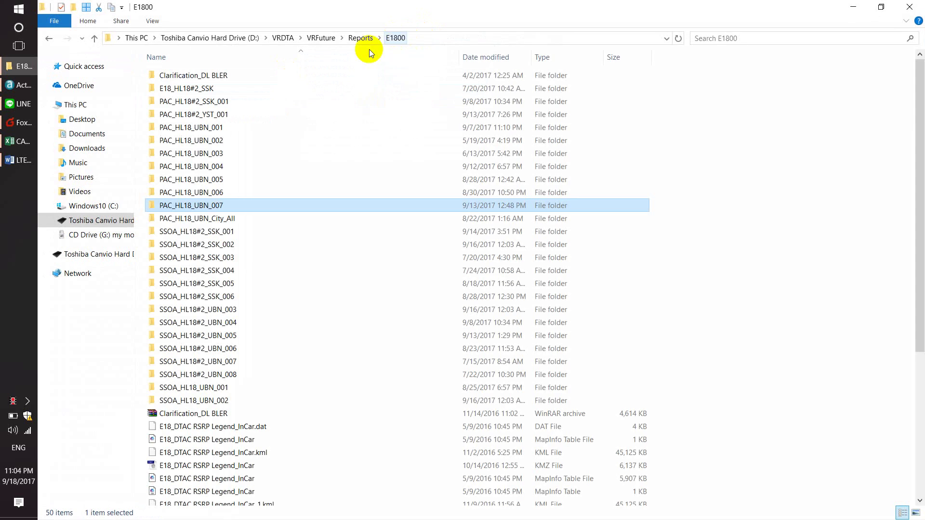
# Open the EVO_UL_FAC_KPIs_Calculation_V1.6 workbook from the Reports\EVO folder and update its external links.
pyautogui.click(359, 38)
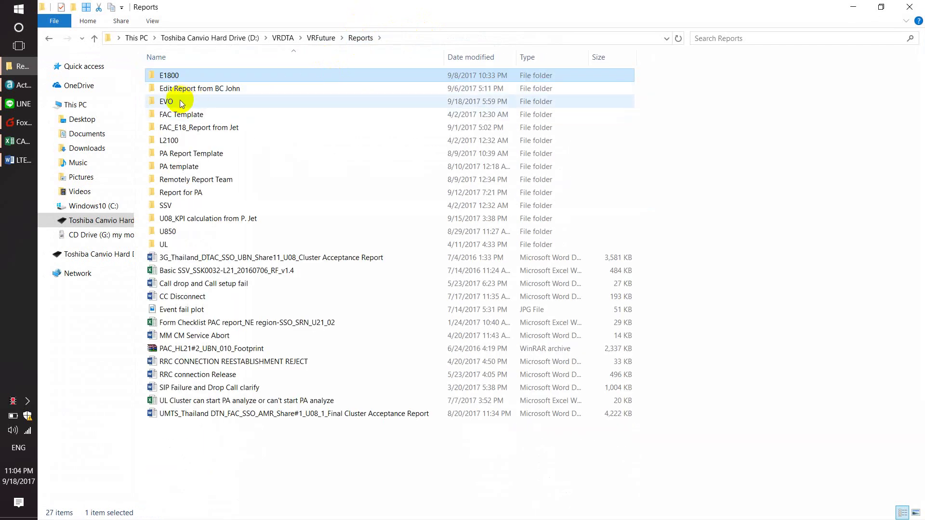
pyautogui.doubleClick(165, 100)
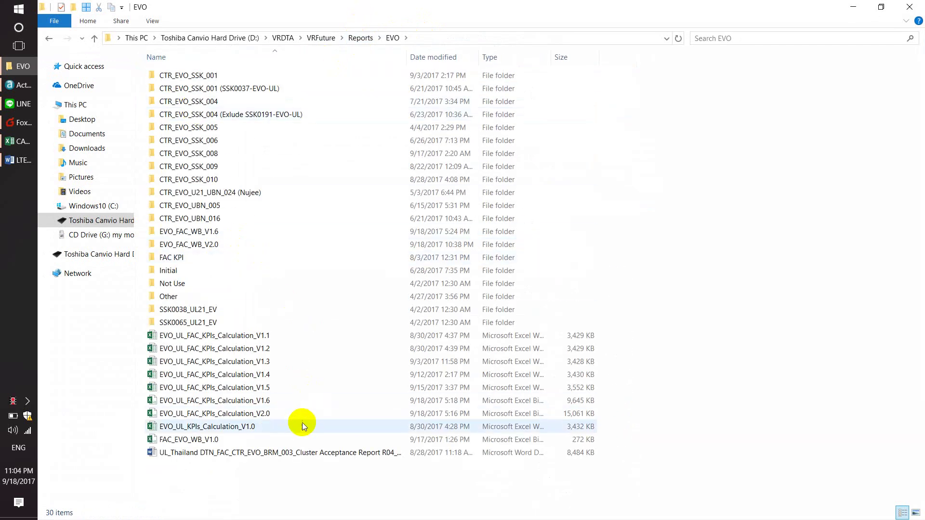
pyautogui.moveTo(292, 426)
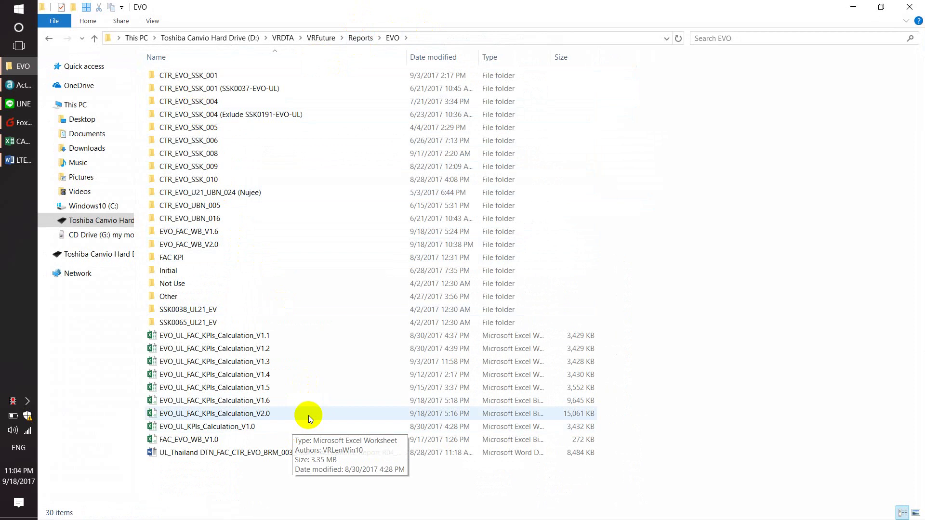
pyautogui.doubleClick(282, 403)
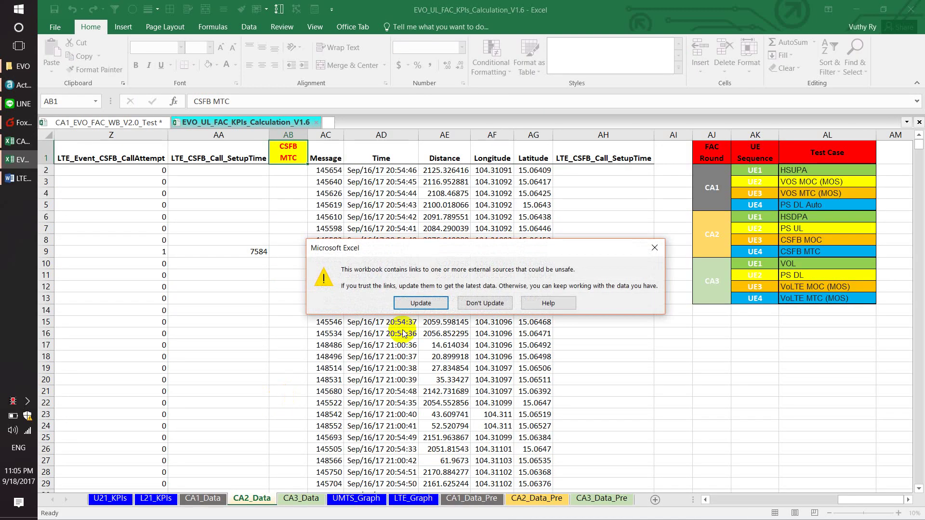
pyautogui.click(409, 305)
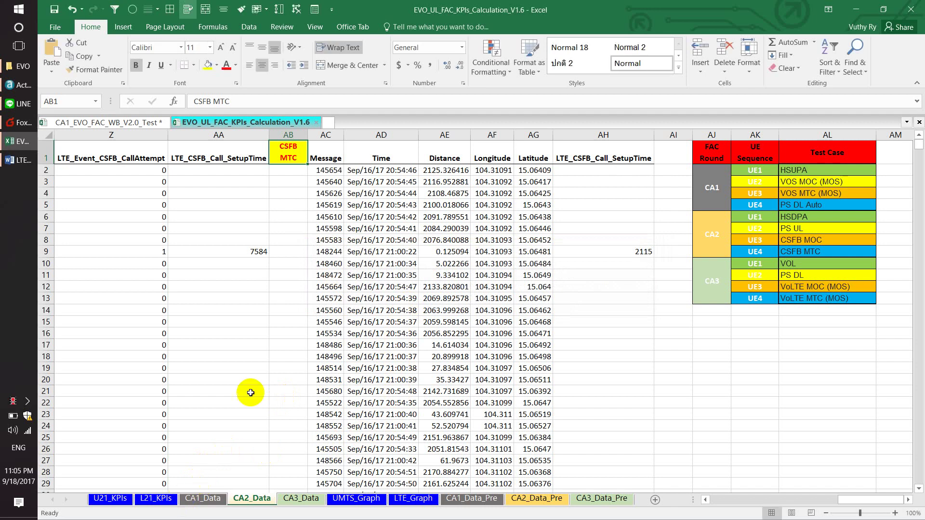
# Examine the drive test KPI tables on the U21_KPIs and L21_KPIs sheets, including the L21 result and prediction columns.
pyautogui.click(110, 499)
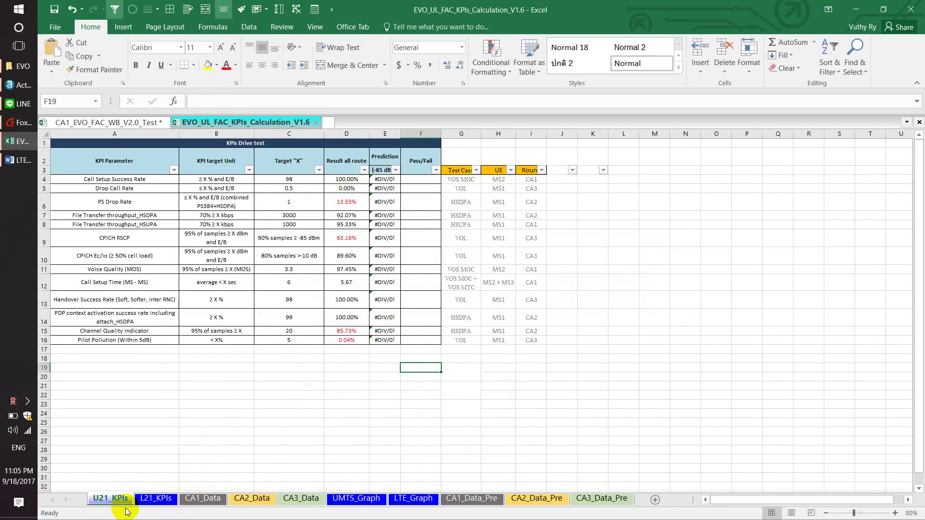
pyautogui.moveTo(79, 145); pyautogui.dragTo(521, 344)
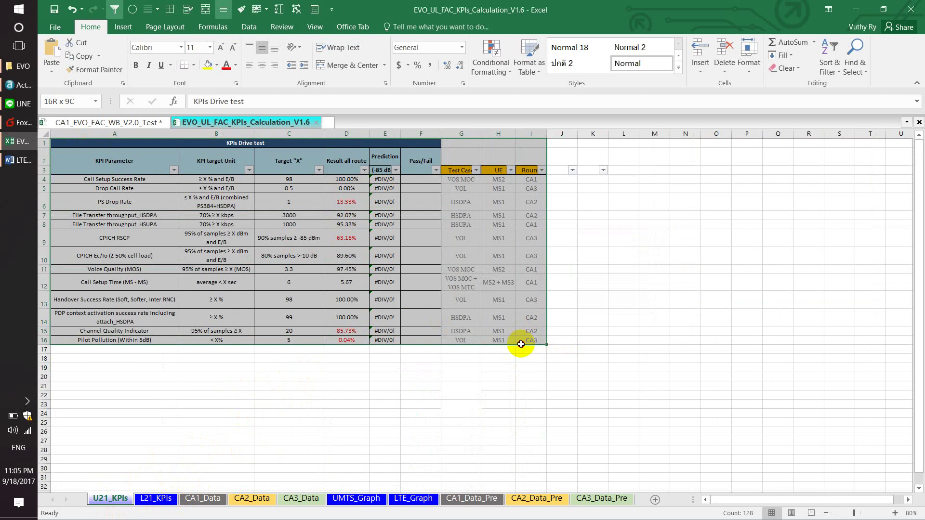
pyautogui.click(155, 498)
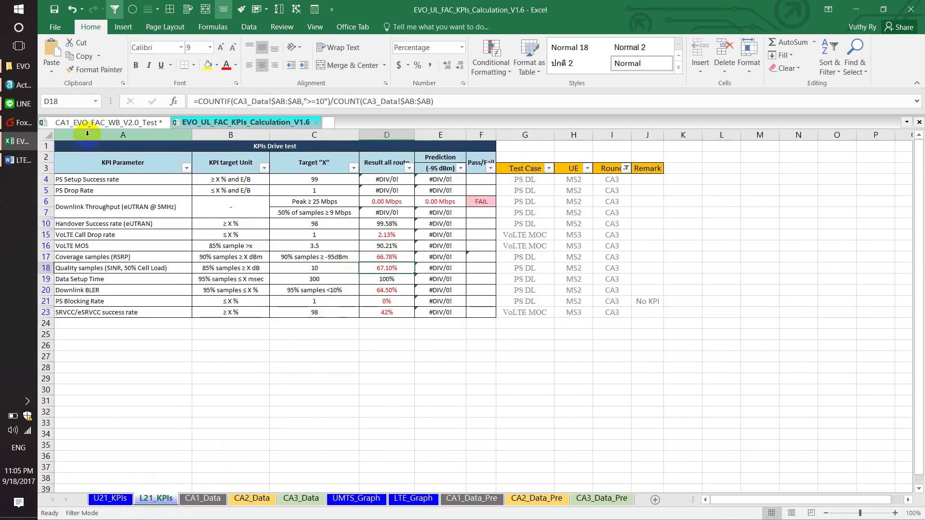
pyautogui.click(77, 147)
pyautogui.moveTo(78, 148); pyautogui.dragTo(635, 316)
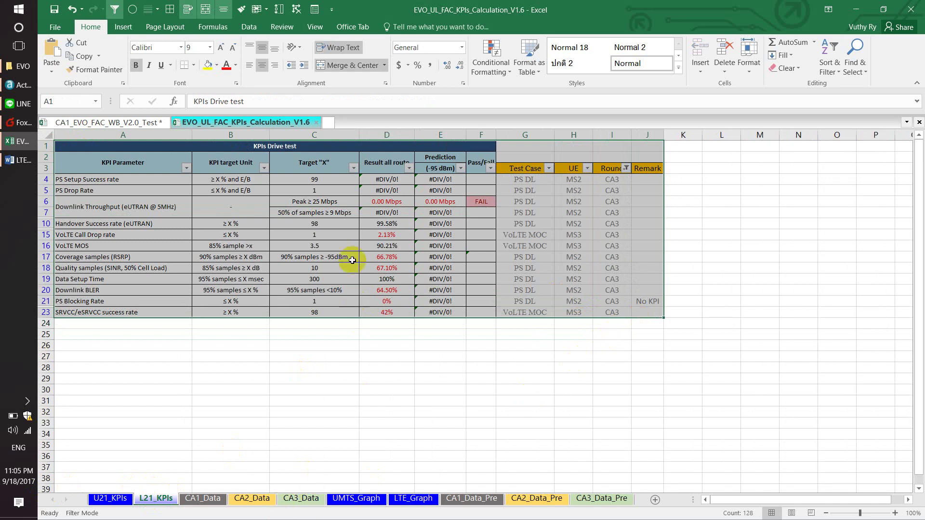
pyautogui.moveTo(384, 179); pyautogui.dragTo(423, 317)
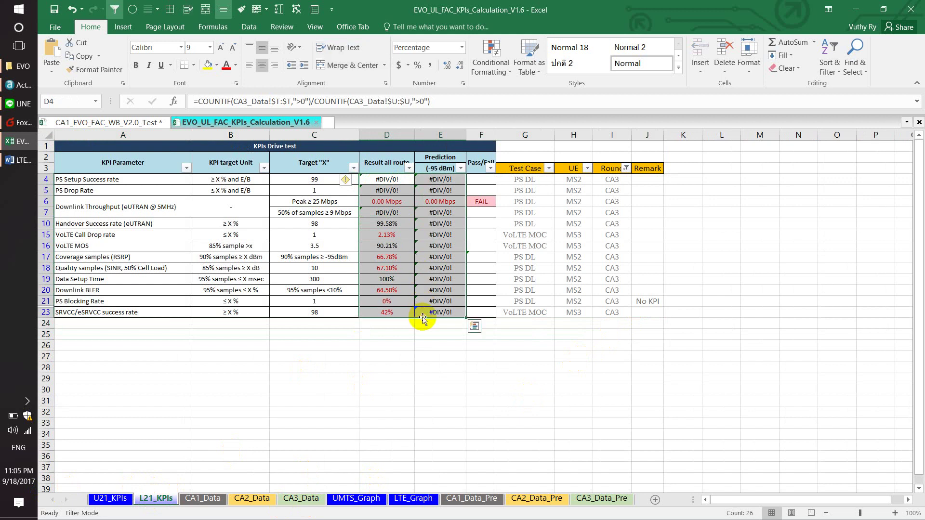
# Look through the CA1, CA2 and CA3 data sheets and their matching Data_Pre sheets.
pyautogui.click(204, 499)
pyautogui.click(251, 500)
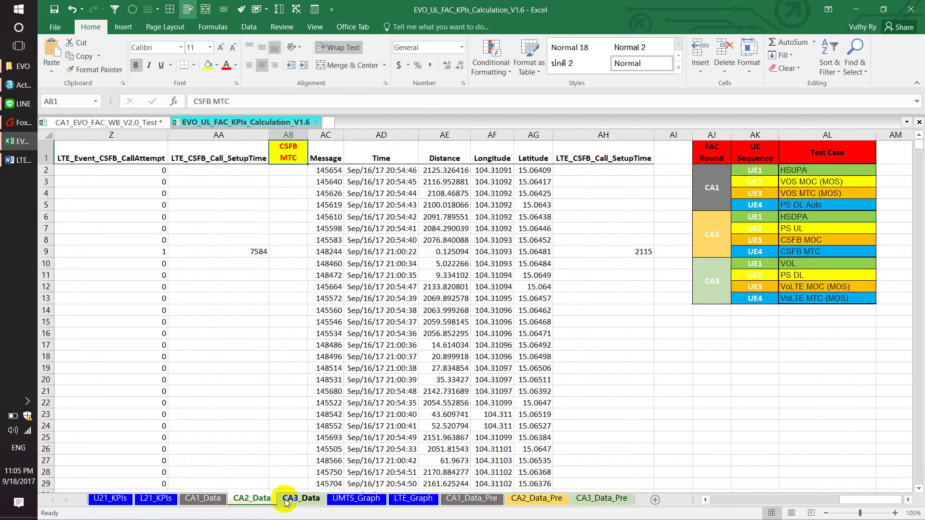
pyautogui.click(297, 500)
pyautogui.click(206, 500)
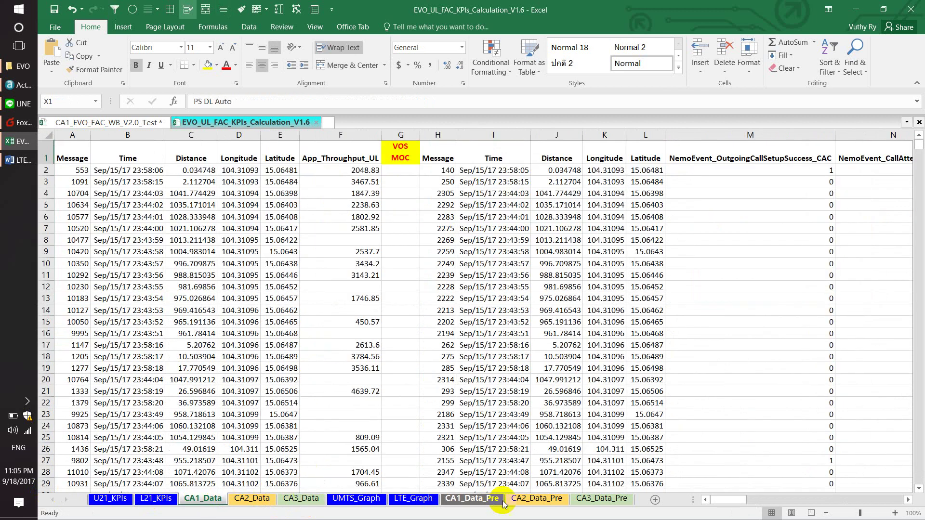
pyautogui.click(470, 500)
pyautogui.click(554, 500)
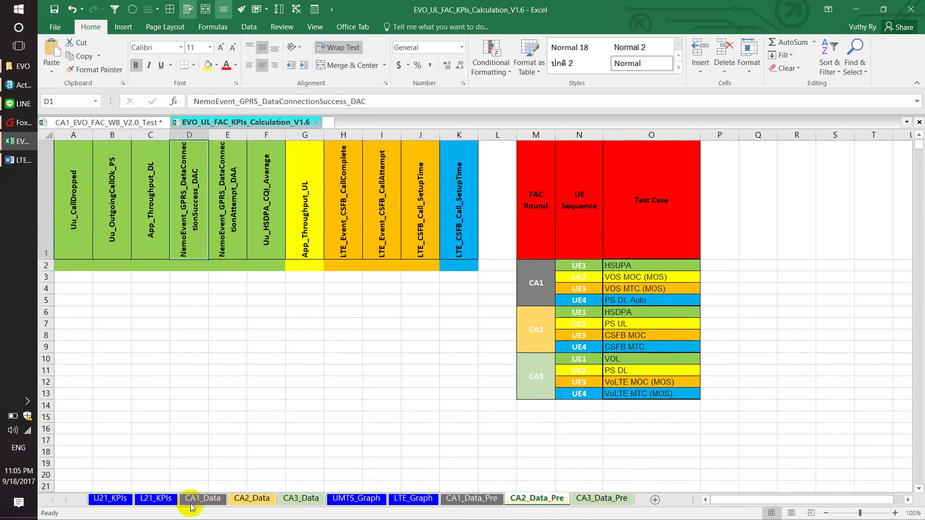
pyautogui.click(595, 499)
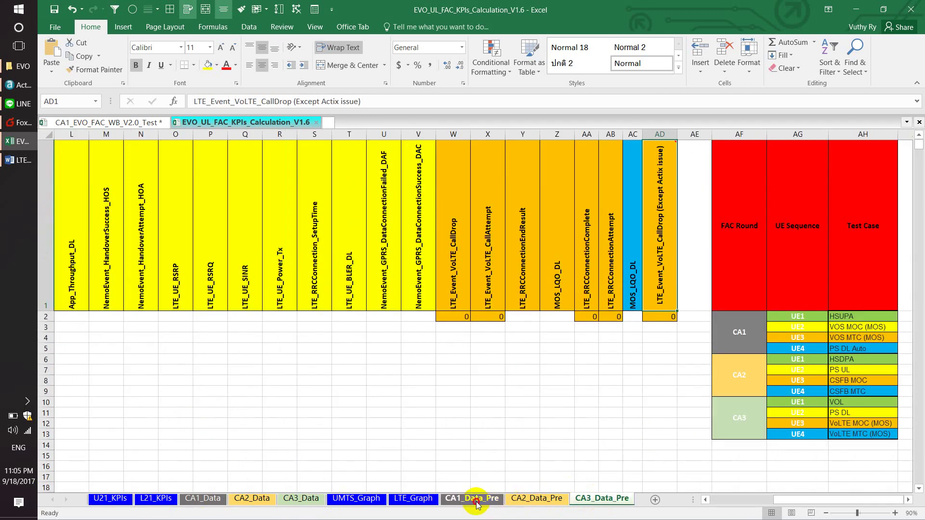
pyautogui.click(474, 499)
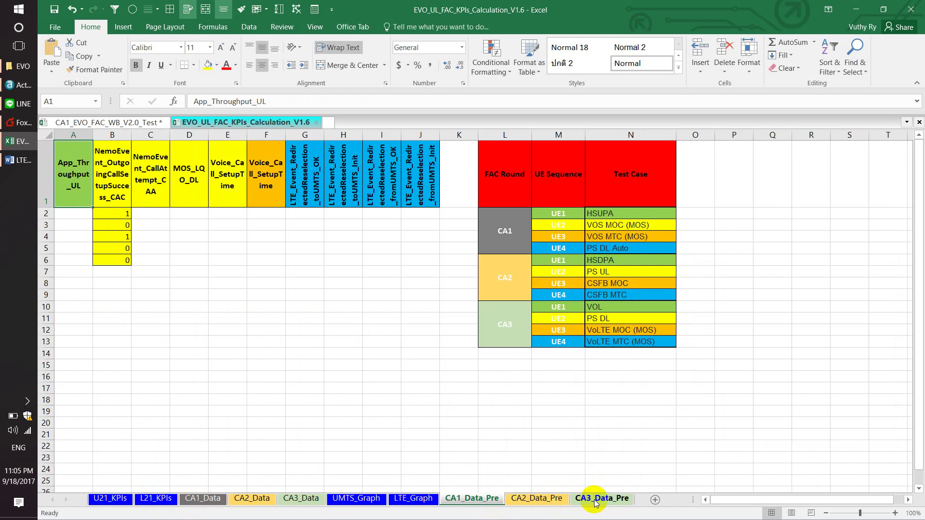
pyautogui.click(539, 502)
pyautogui.click(470, 501)
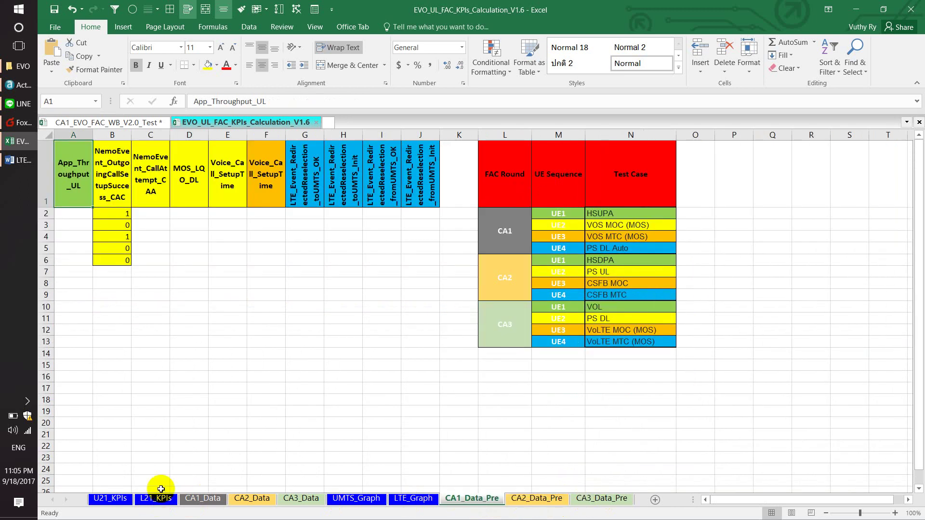
# Review the CA1_Data columns A through AG by selecting them, and view the first columns of CA2_Data.
pyautogui.click(202, 499)
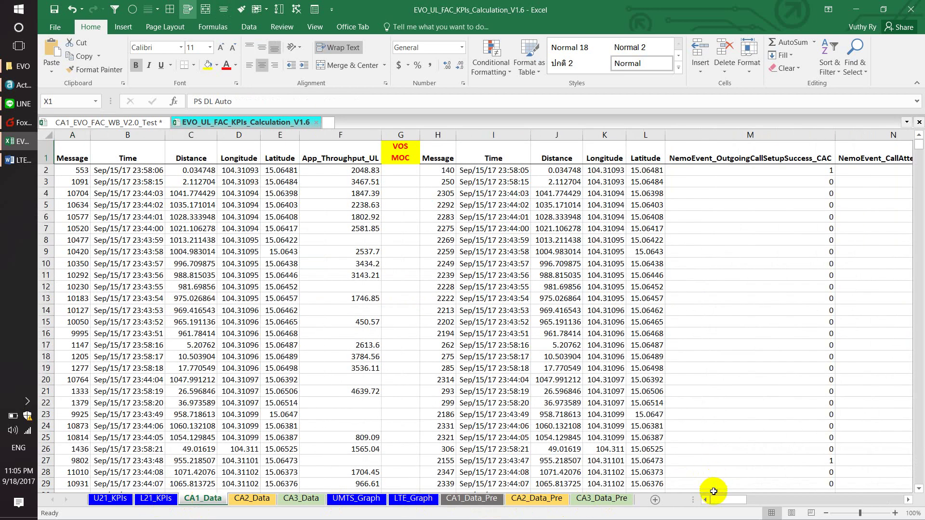
pyautogui.moveTo(715, 500); pyautogui.dragTo(590, 508)
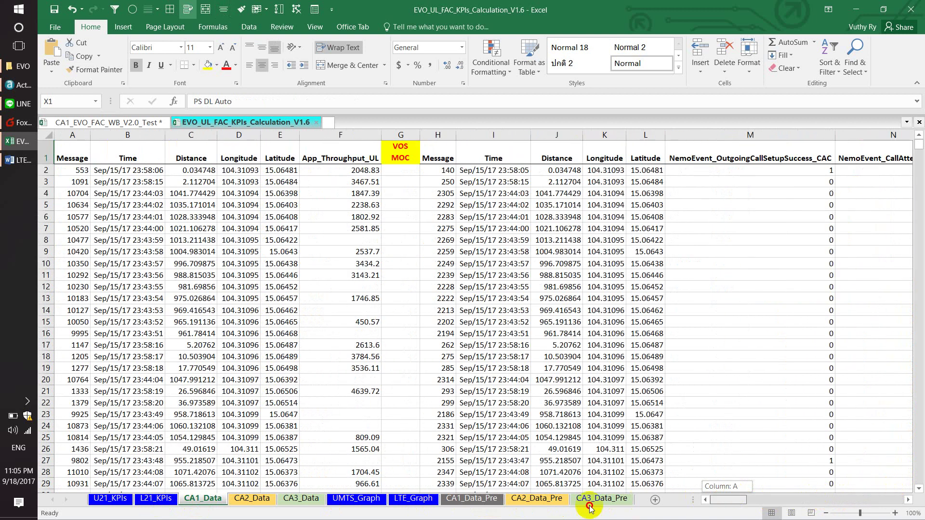
pyautogui.moveTo(72, 135); pyautogui.dragTo(739, 236)
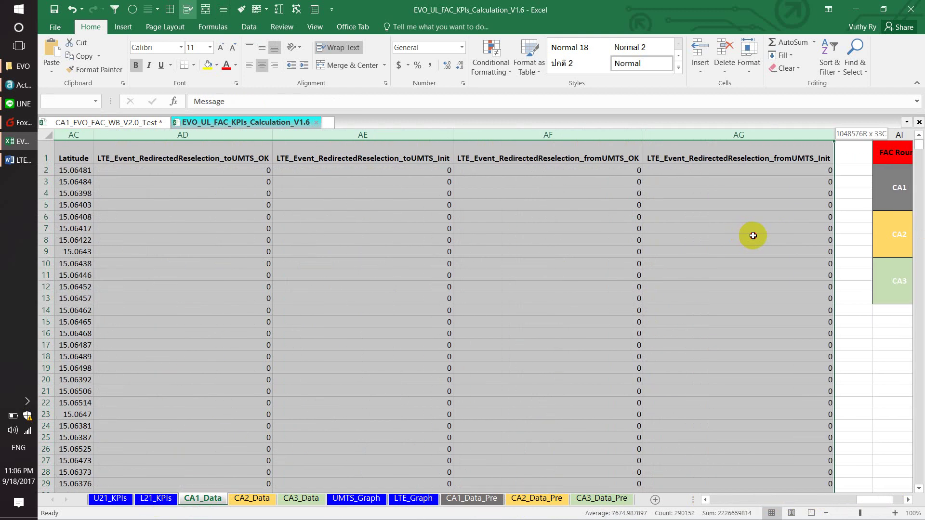
pyautogui.moveTo(753, 235); pyautogui.dragTo(754, 235)
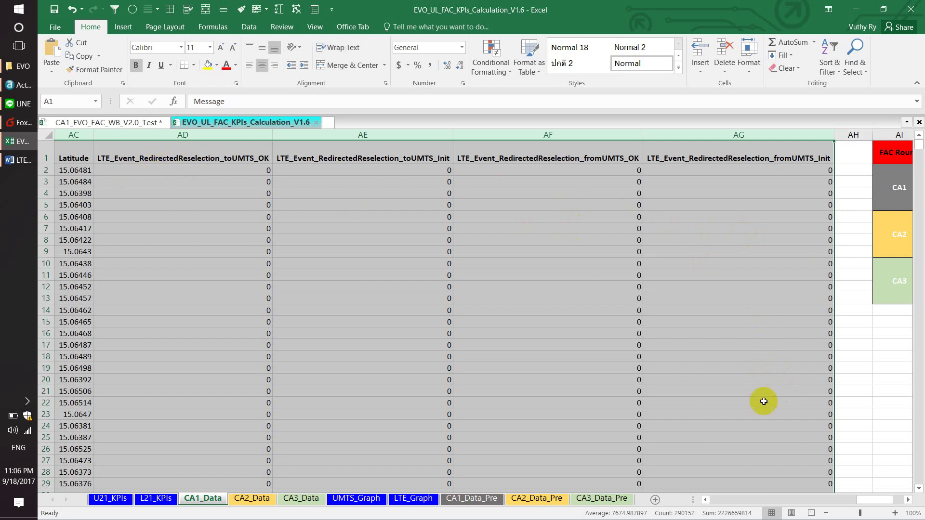
pyautogui.click(243, 499)
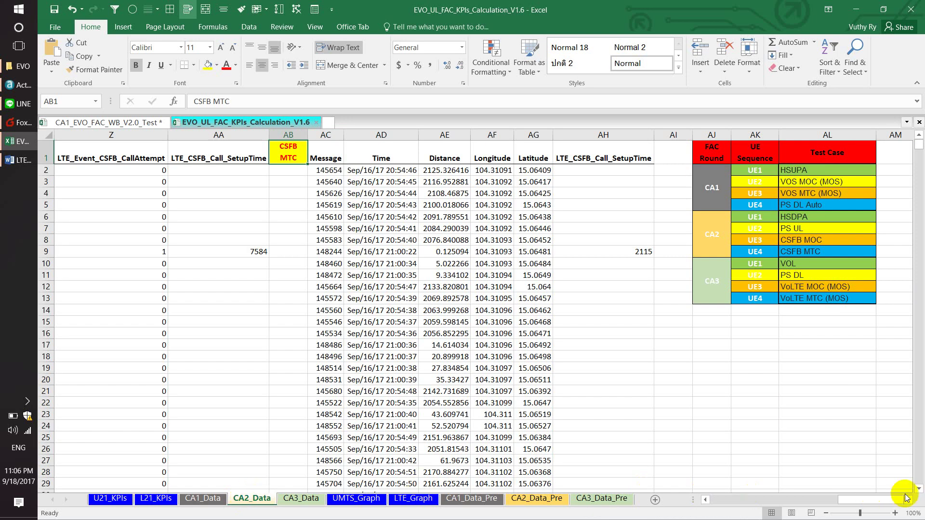
pyautogui.moveTo(897, 500); pyautogui.dragTo(709, 501)
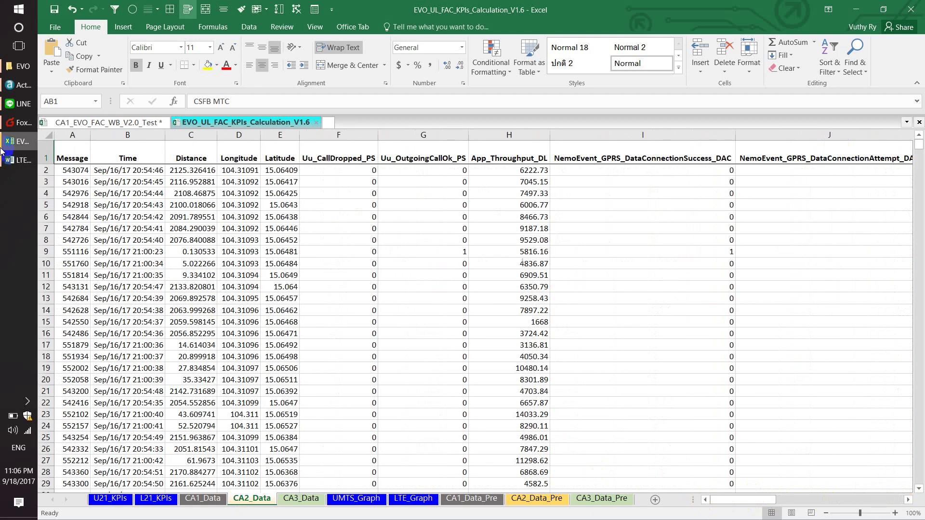
# Switch to Actix and open the repository CA3_CTR_EVO_SSK_003_Final_Not.
pyautogui.click(18, 89)
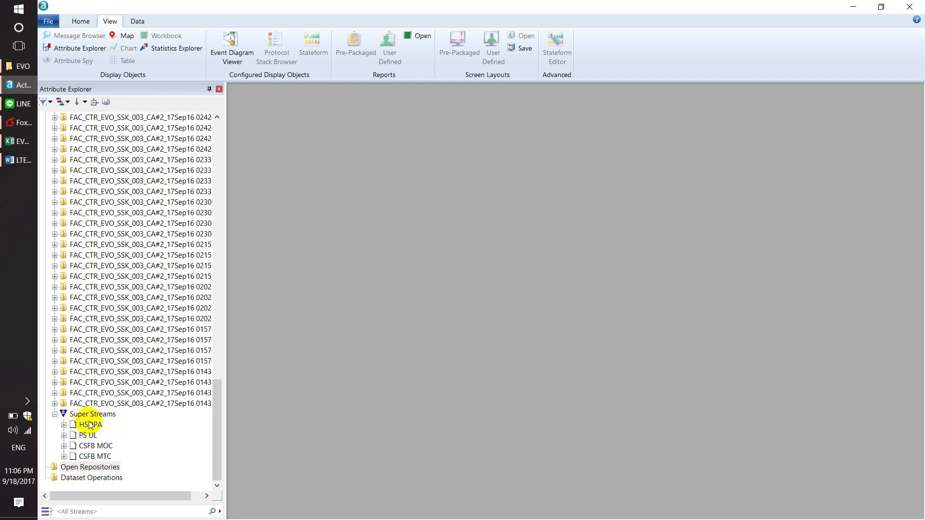
pyautogui.rightClick(95, 470)
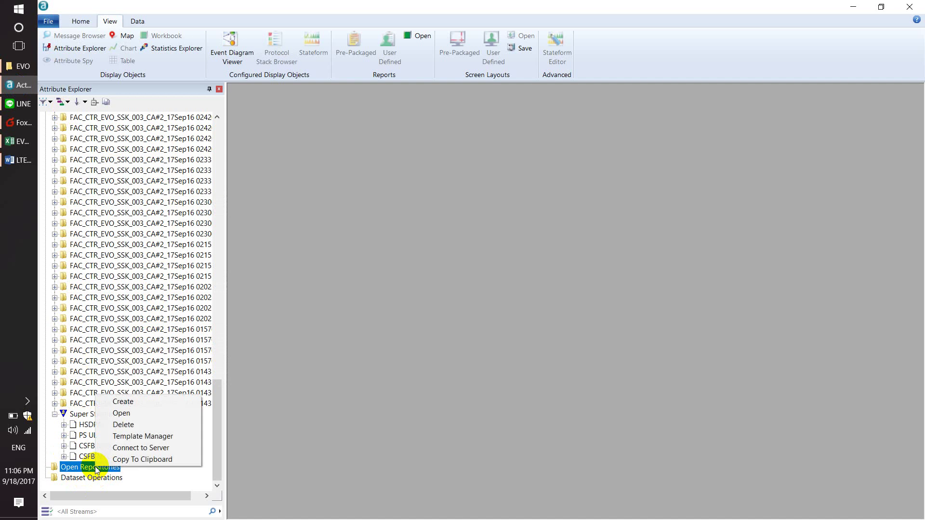
pyautogui.click(119, 414)
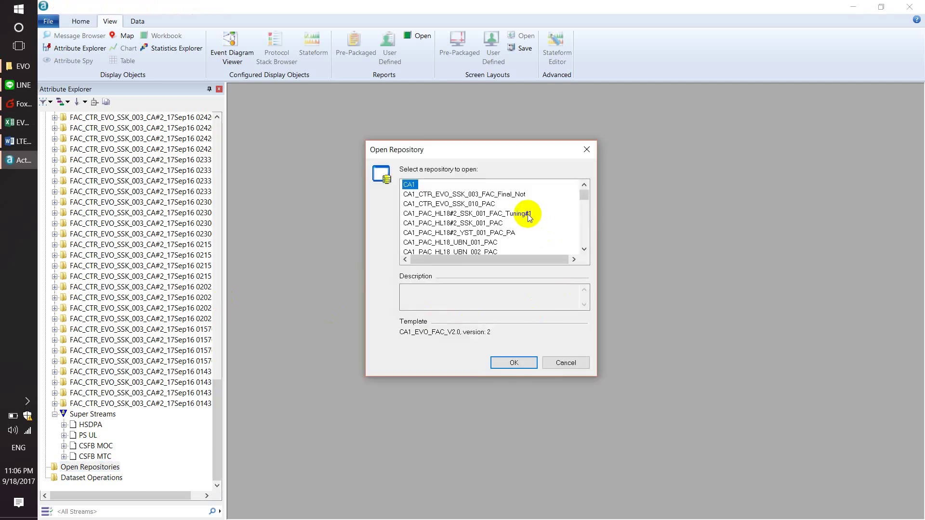
pyautogui.scroll(-10, 528, 217)
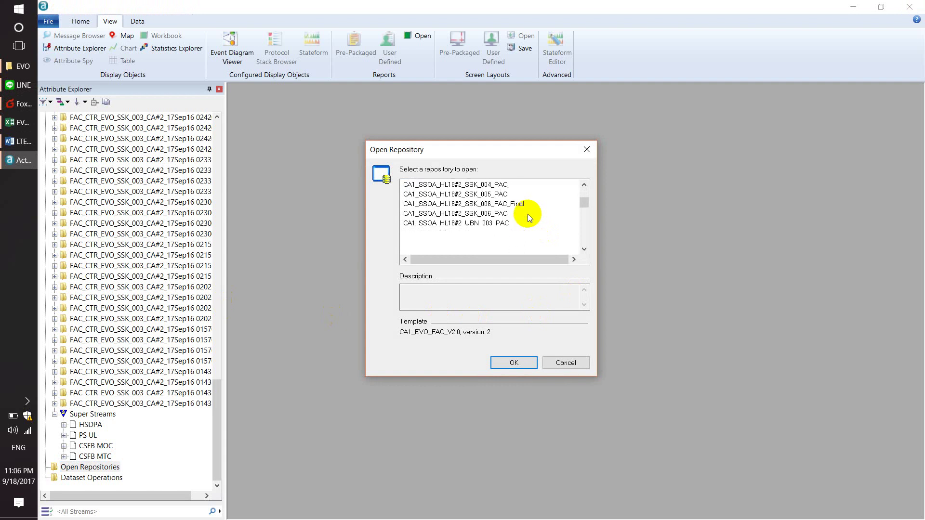
pyautogui.scroll(-10, 528, 217)
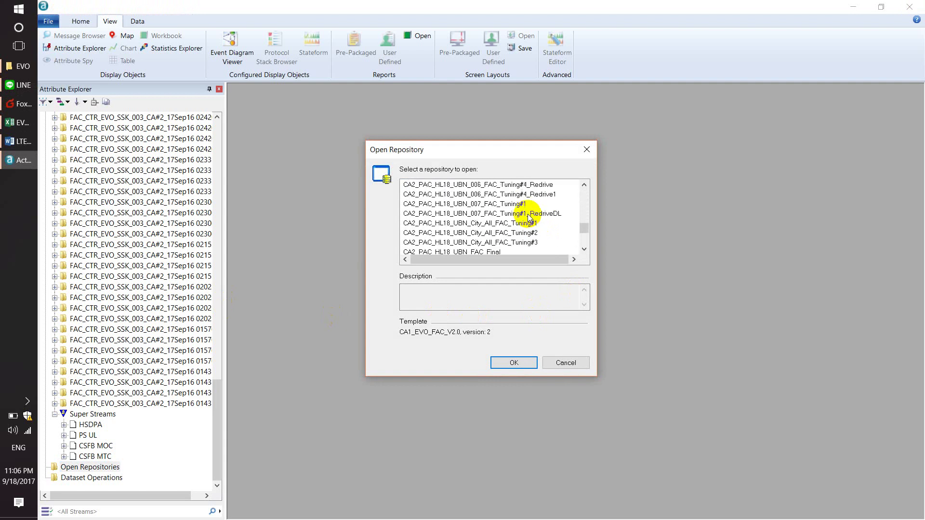
pyautogui.scroll(-10, 528, 220)
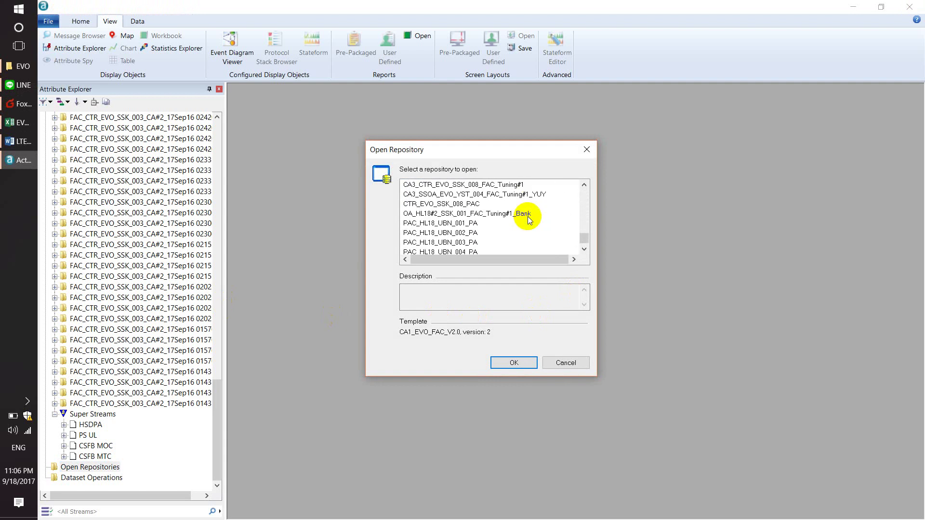
pyautogui.scroll(1, 528, 220)
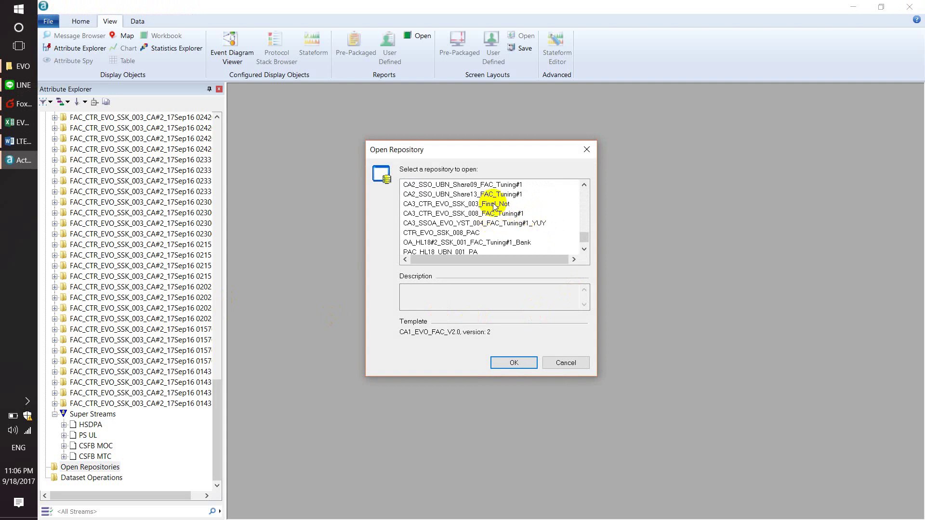
pyautogui.click(437, 204)
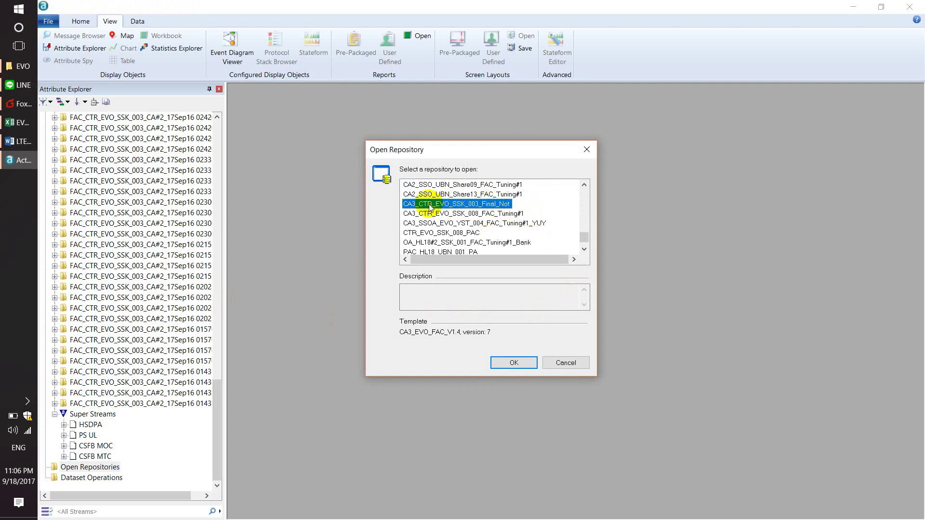
pyautogui.click(510, 363)
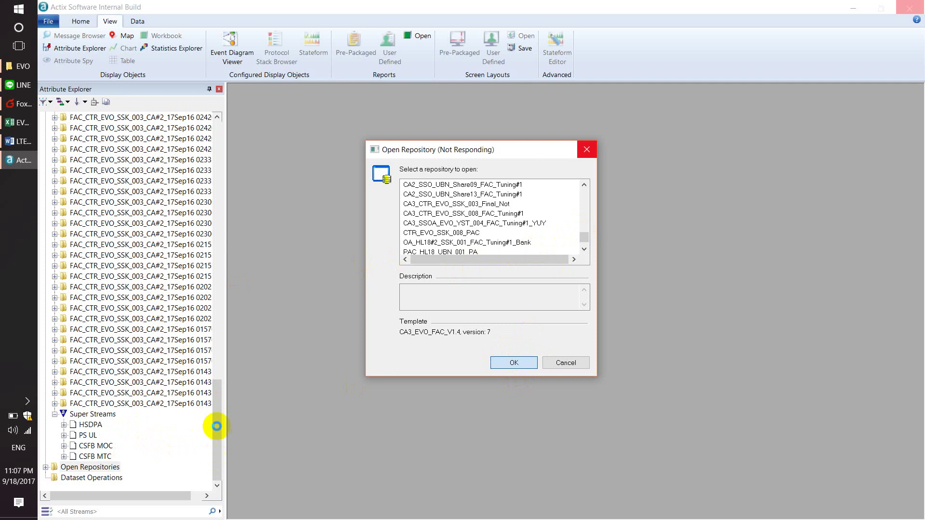
# Switch to Excel and review the CA2_Data header row from Message onward, including the PS UL, CSFB MOC and CSFB MTC sections.
pyautogui.click(22, 123)
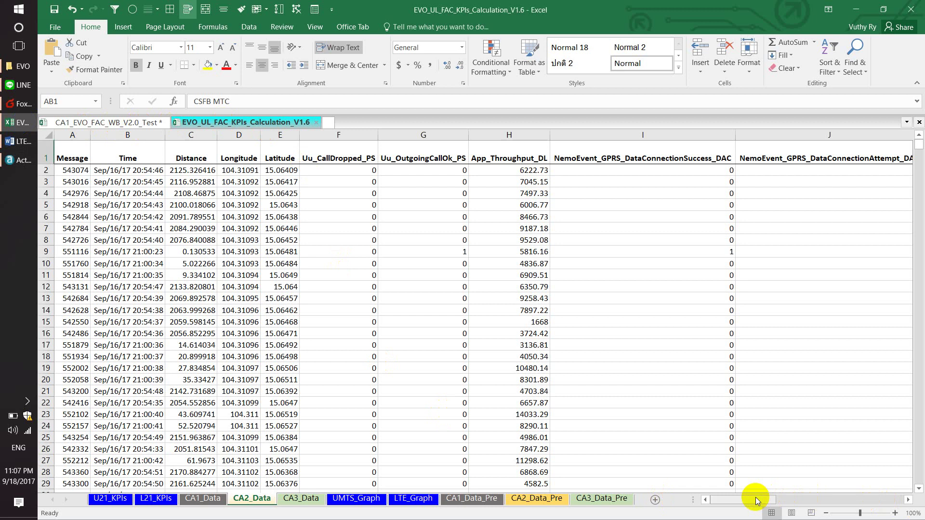
pyautogui.moveTo(756, 498); pyautogui.dragTo(675, 508)
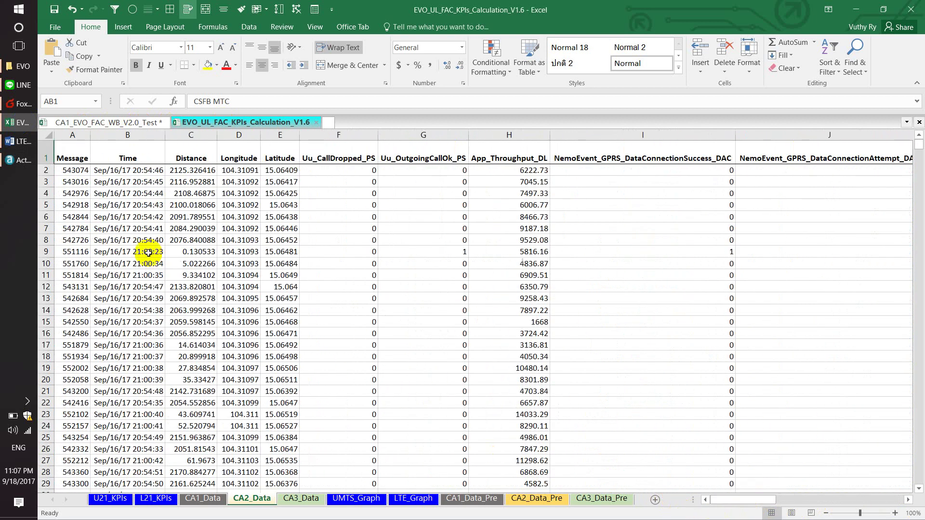
pyautogui.moveTo(75, 158); pyautogui.dragTo(765, 148)
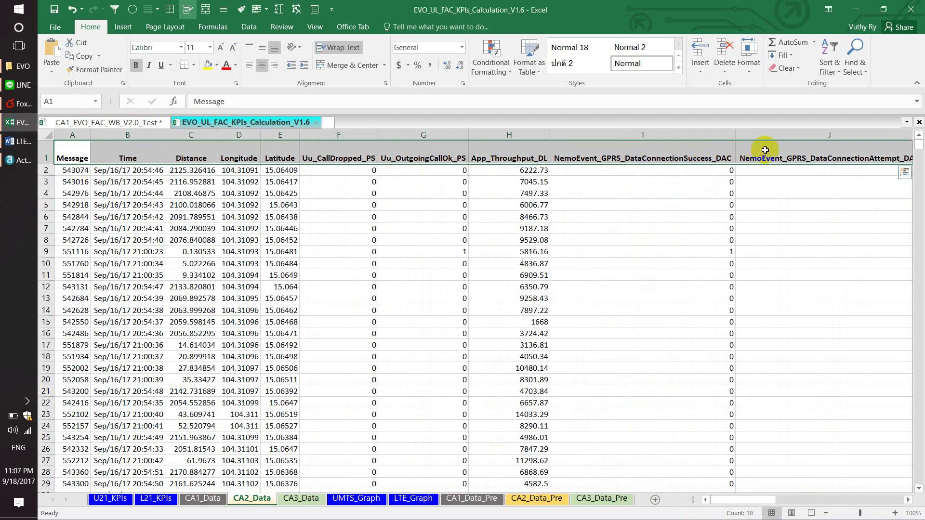
pyautogui.hscroll(5, 744, 500)
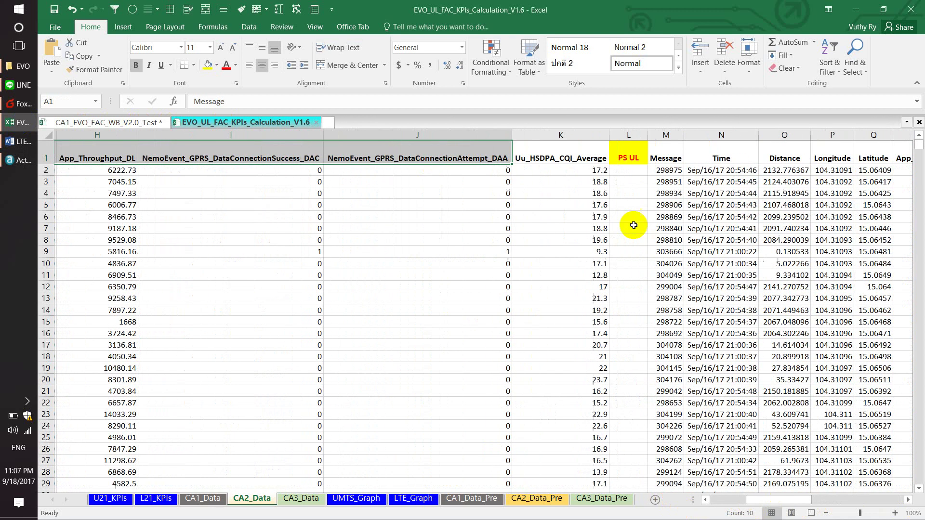
pyautogui.click(628, 153)
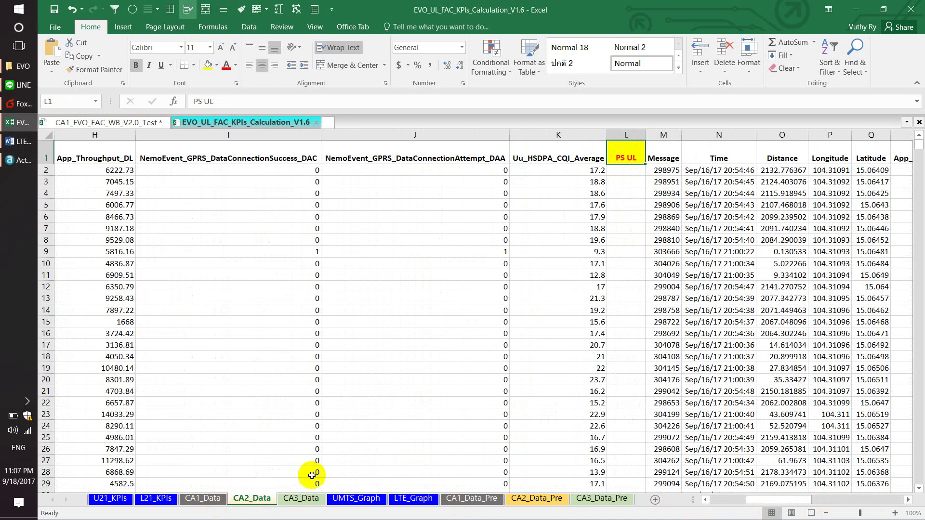
pyautogui.moveTo(798, 501); pyautogui.dragTo(841, 501)
pyautogui.click(443, 141)
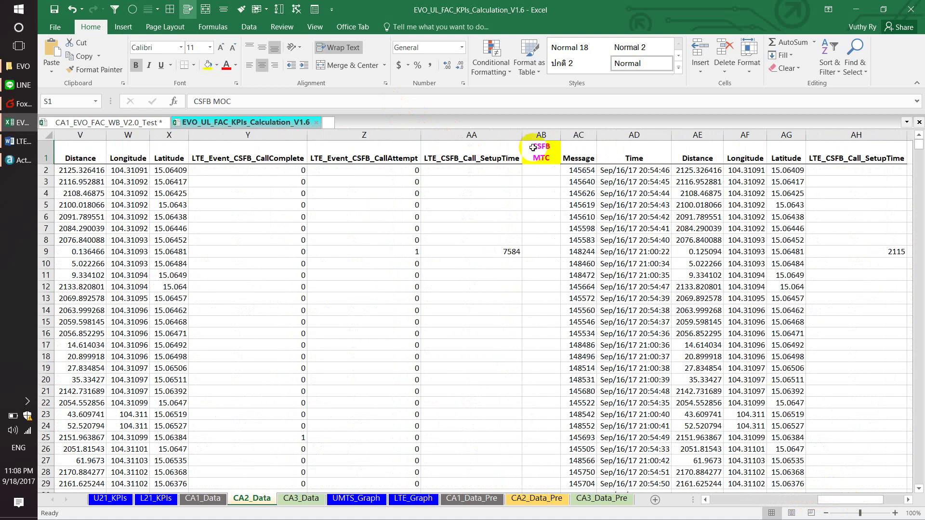
# Review the CA1_Data sections on columns A to F and at the VOS MOC, VOS MTC and PS DL Auto separators.
pyautogui.click(198, 499)
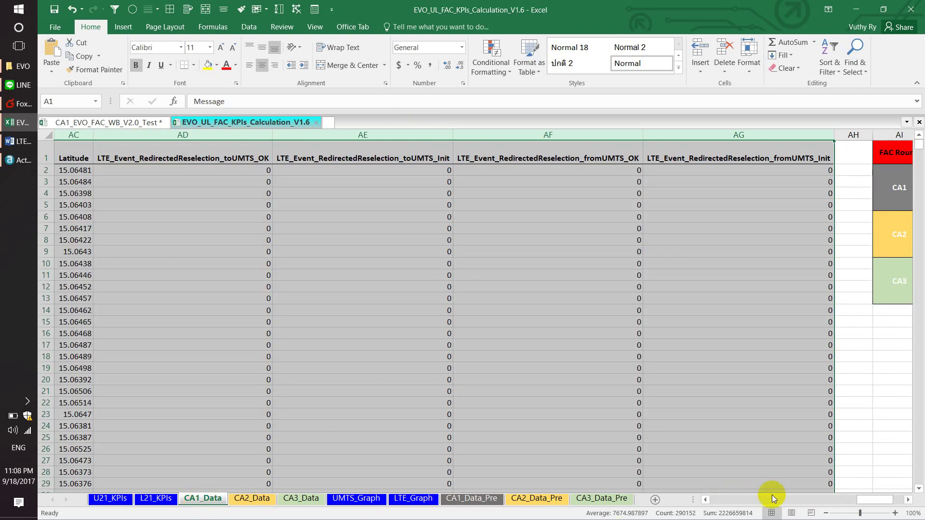
pyautogui.moveTo(884, 504); pyautogui.dragTo(726, 511)
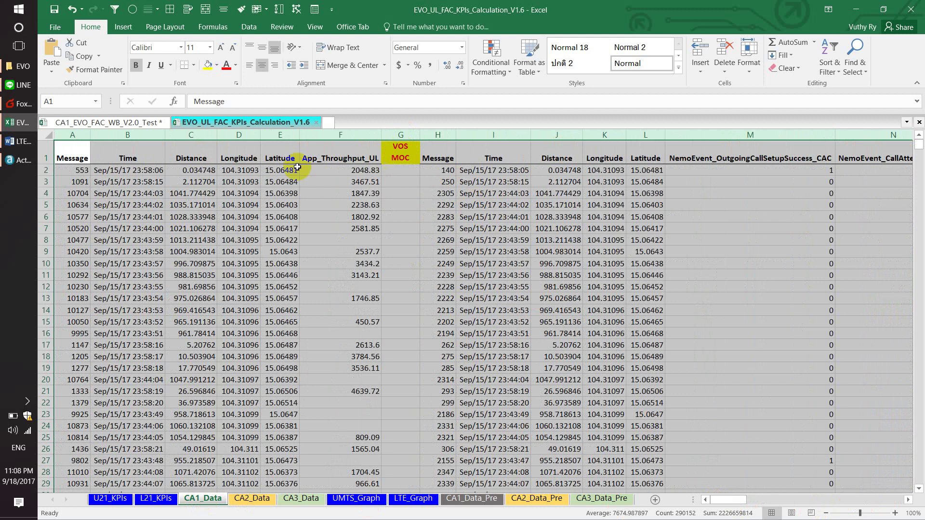
pyautogui.moveTo(69, 131); pyautogui.dragTo(339, 140)
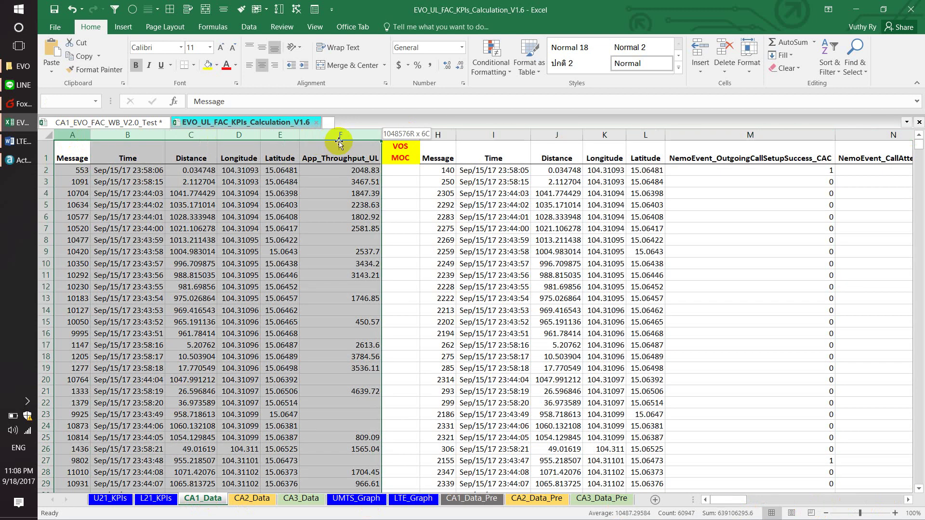
pyautogui.click(402, 152)
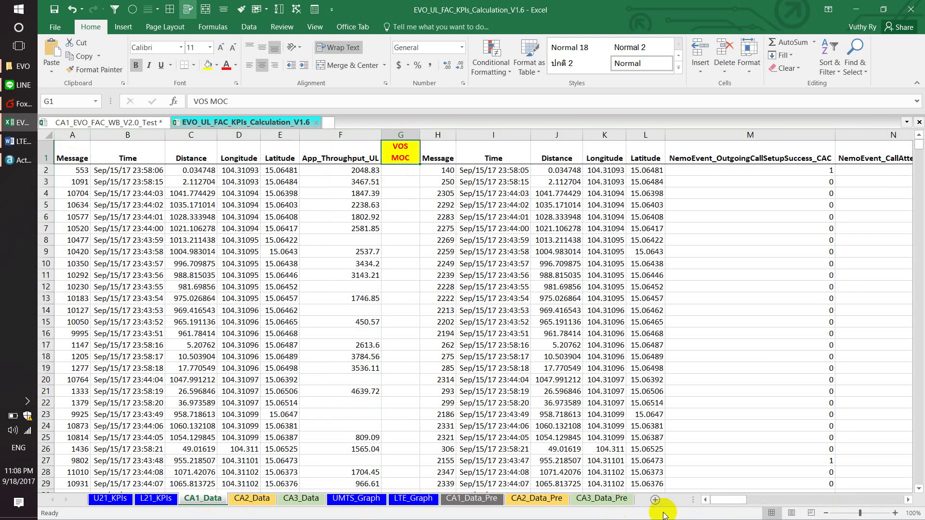
pyautogui.moveTo(725, 504); pyautogui.dragTo(798, 502)
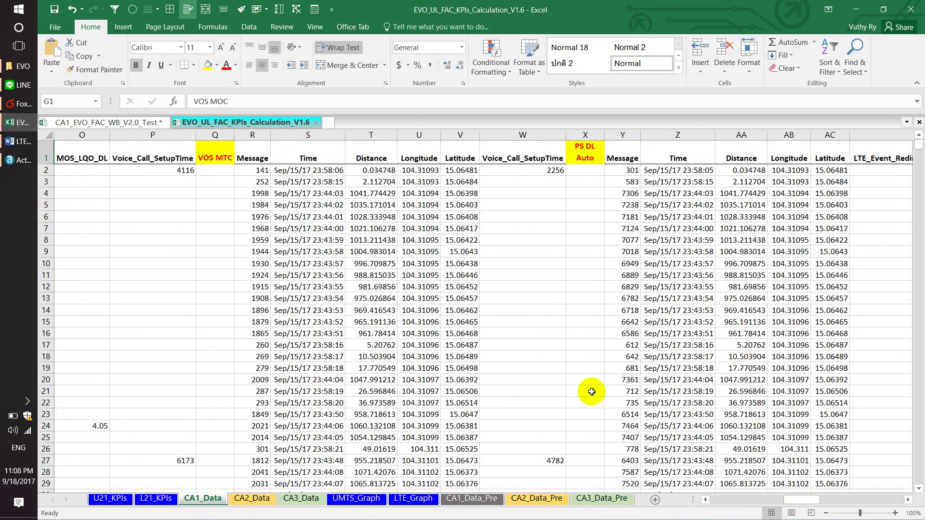
pyautogui.moveTo(215, 136); pyautogui.dragTo(461, 153)
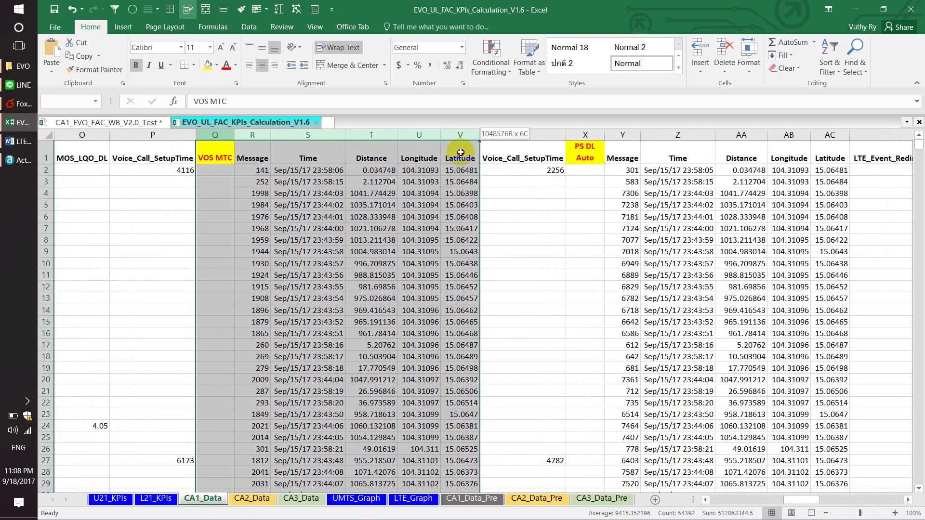
pyautogui.click(589, 155)
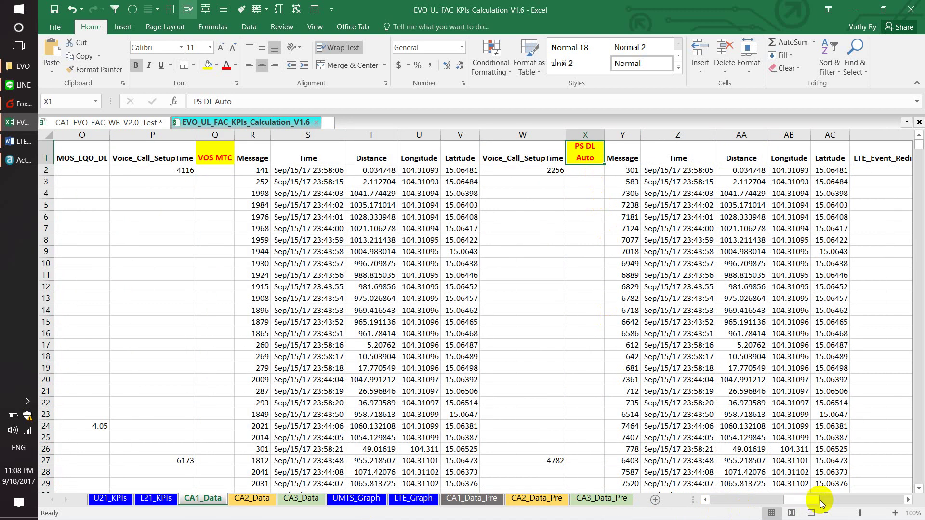
# Look across the CA3_Data columns from the first section through PS DL and VoLTE MTC to the LTE_Event_VoLTE_CallDrop (Except Actix issue) column.
pyautogui.click(300, 499)
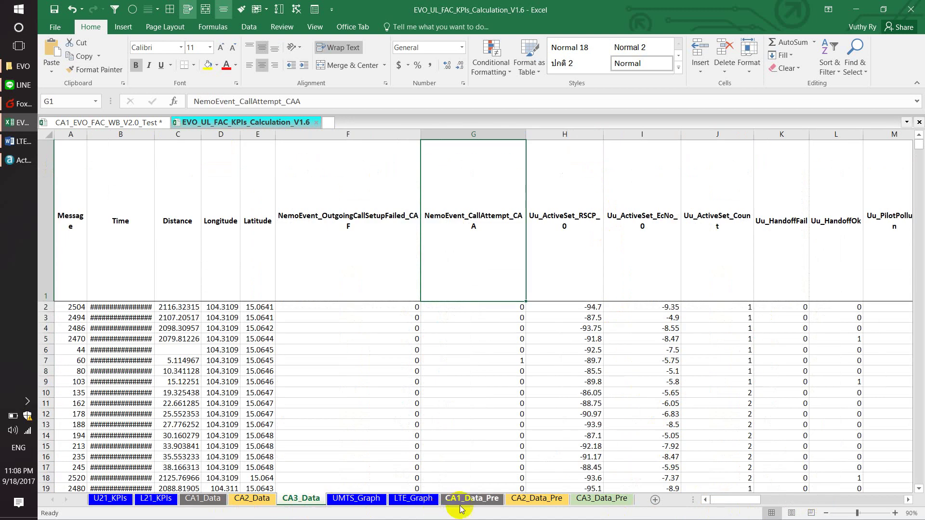
pyautogui.moveTo(728, 501); pyautogui.dragTo(754, 501)
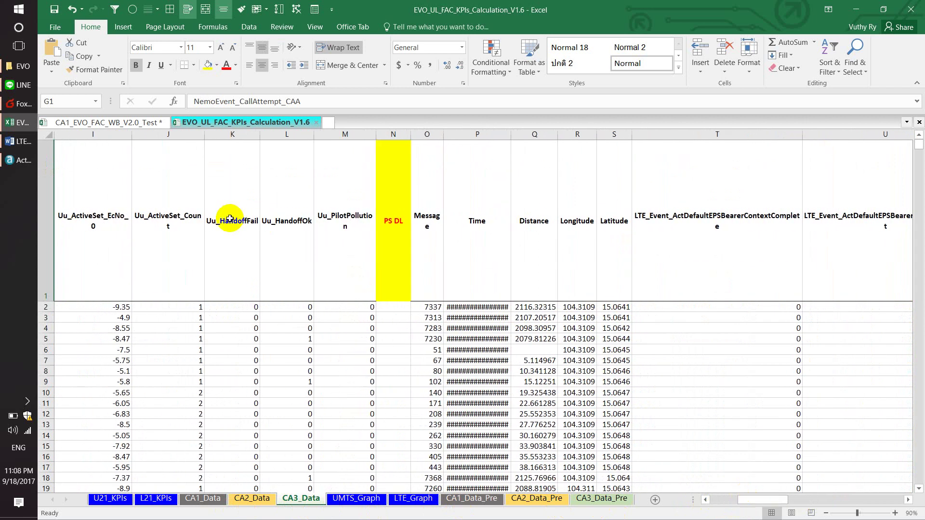
pyautogui.moveTo(351, 223); pyautogui.dragTo(7, 222)
pyautogui.moveTo(736, 500); pyautogui.dragTo(870, 484)
pyautogui.click(319, 207)
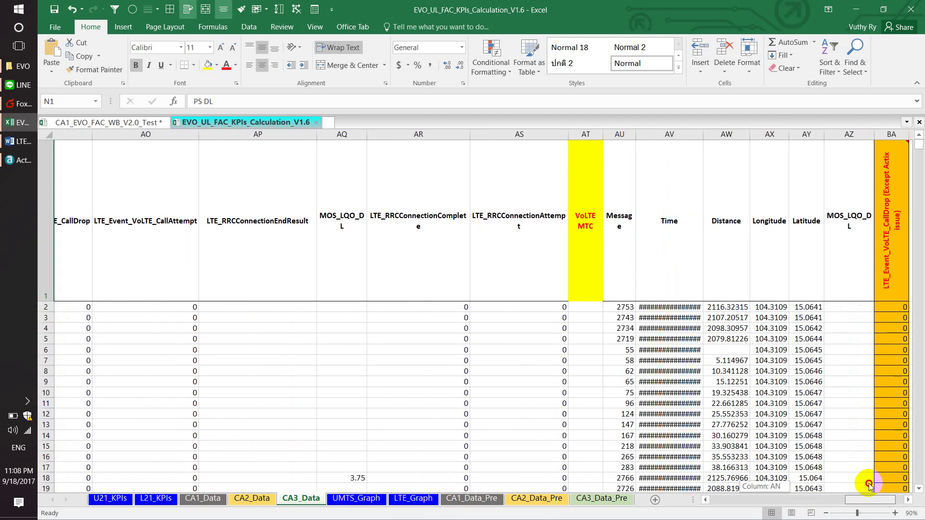
pyautogui.moveTo(870, 484); pyautogui.dragTo(878, 482)
pyautogui.click(622, 222)
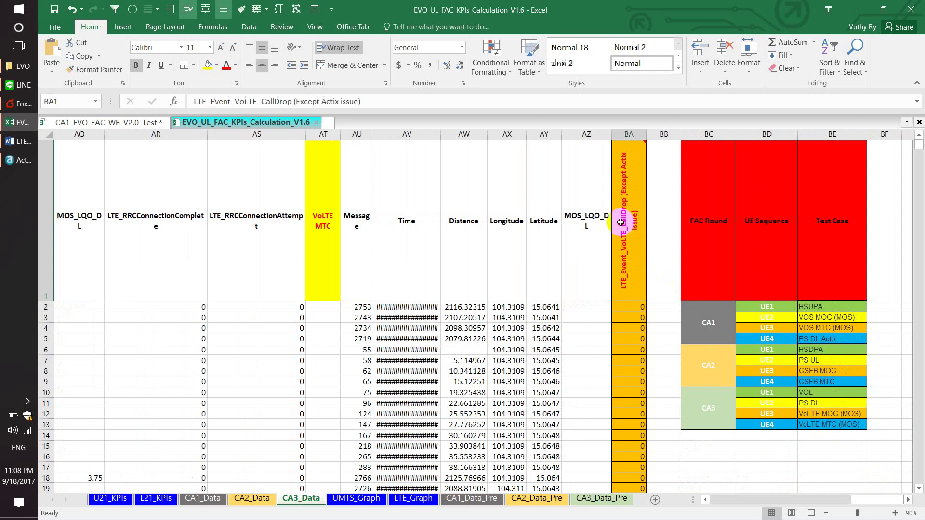
# Examine the call drop formula in BA2 of CA3_Data, focusing on its "Handover to UMTS" condition and the columns it references.
pyautogui.click(627, 309)
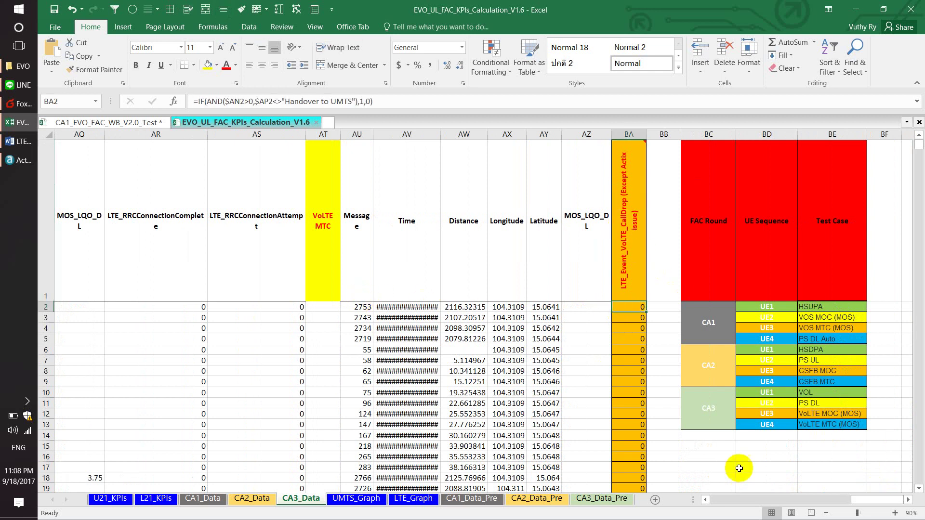
pyautogui.moveTo(855, 498); pyautogui.dragTo(858, 497)
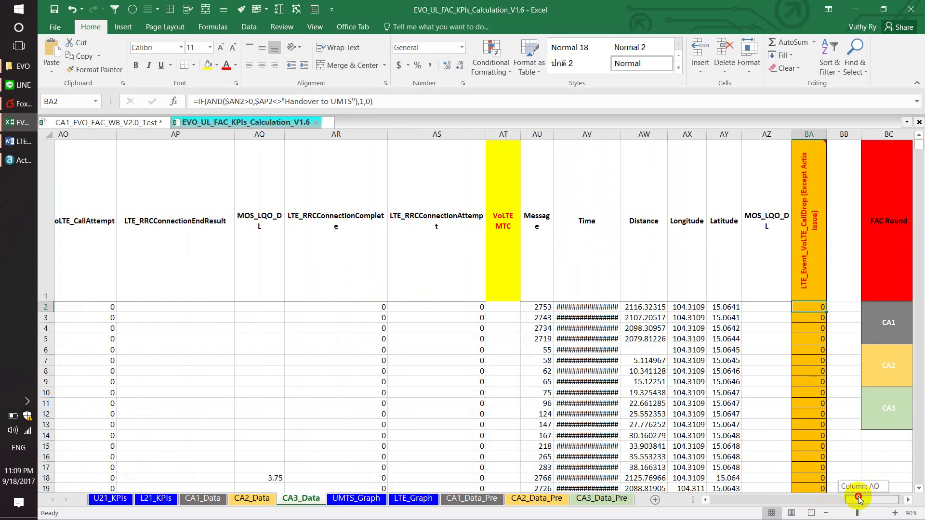
pyautogui.moveTo(858, 497); pyautogui.dragTo(878, 499)
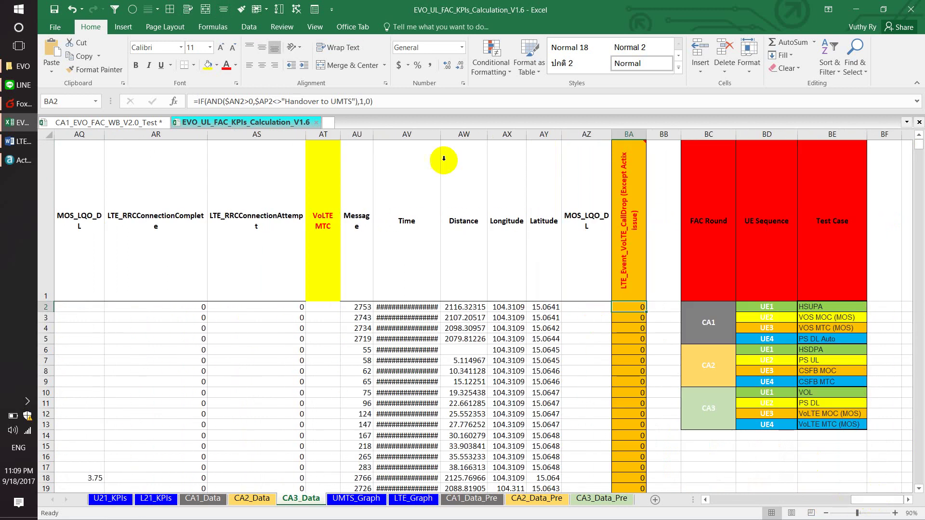
pyautogui.moveTo(289, 101); pyautogui.dragTo(362, 101)
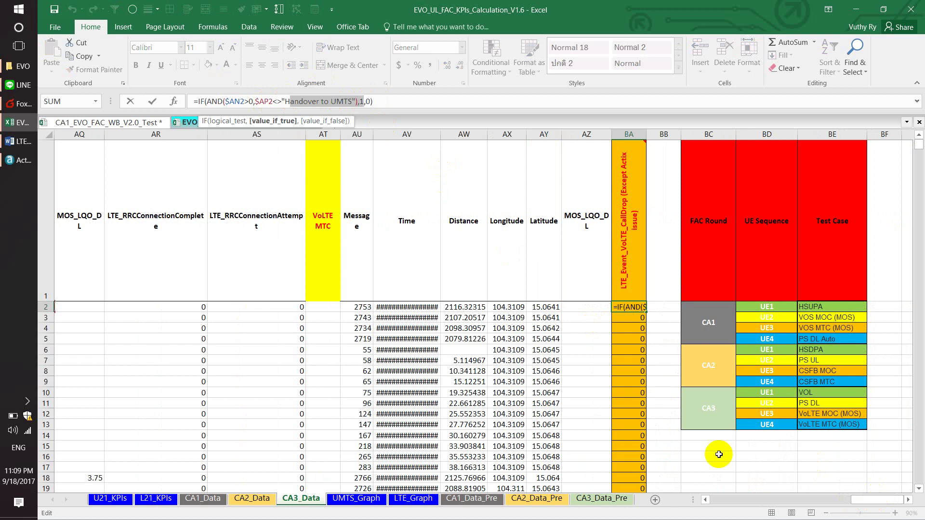
pyautogui.moveTo(865, 500); pyautogui.dragTo(702, 500)
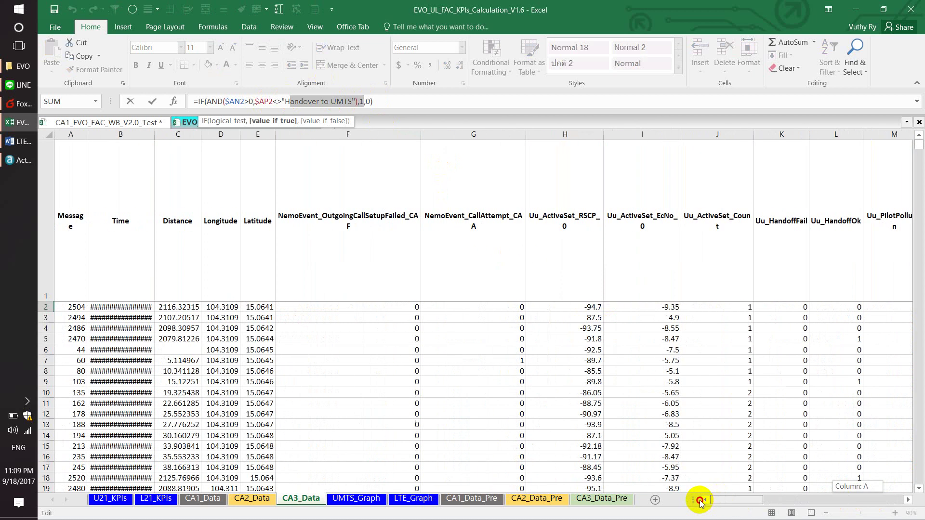
# Check the repository loading in Actix, return to Excel and cancel the BA2 formula edit.
pyautogui.hotkey('alt', 'Tab')
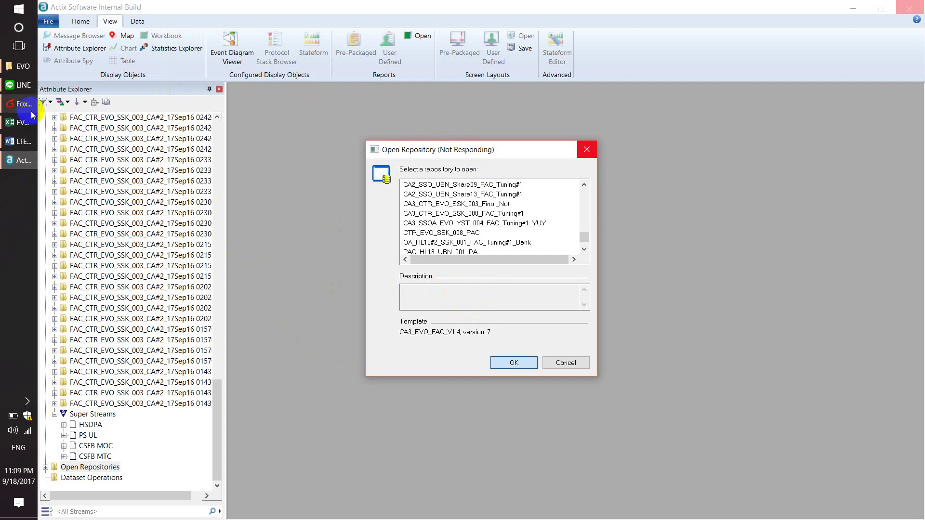
pyautogui.moveTo(32, 114)
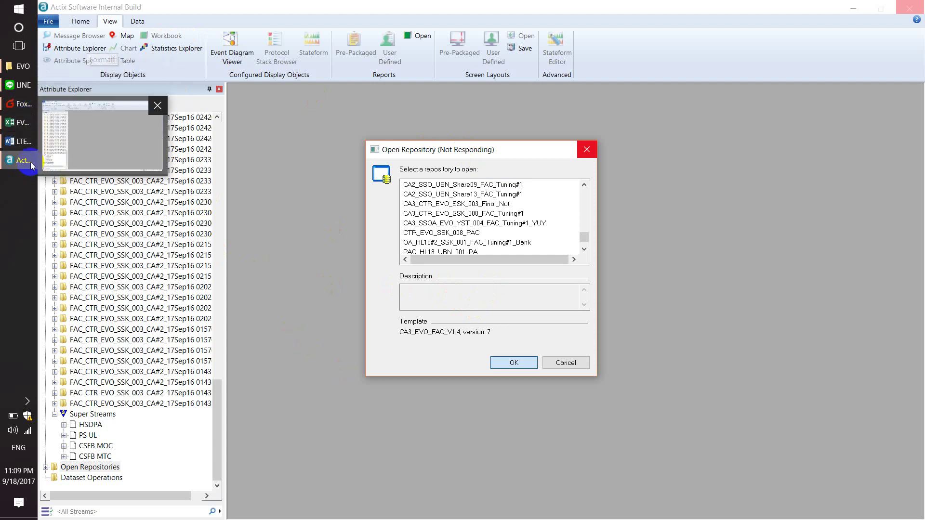
pyautogui.click(21, 126)
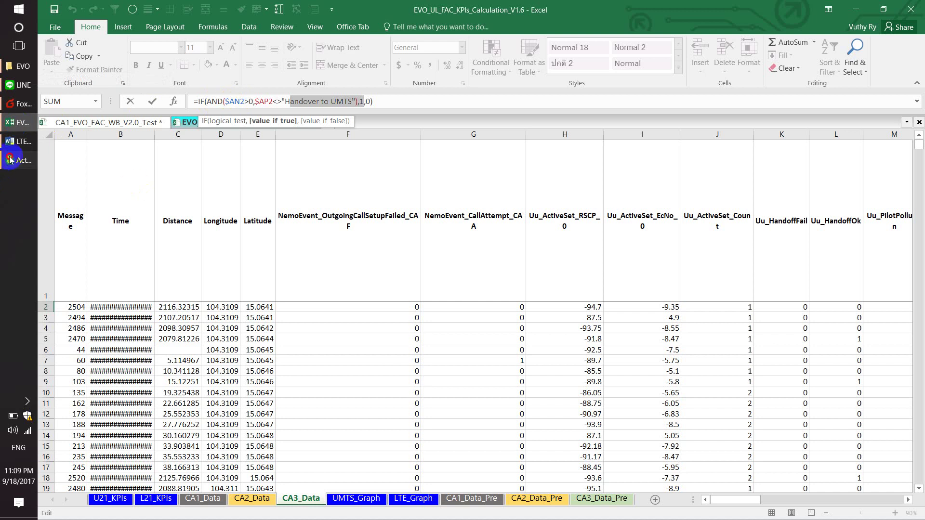
pyautogui.click(9, 160)
pyautogui.click(13, 123)
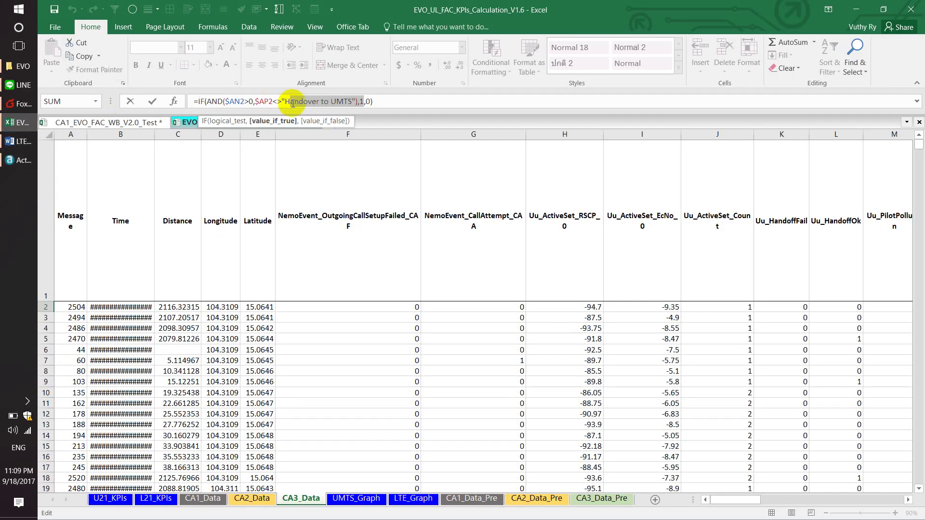
pyautogui.moveTo(293, 104); pyautogui.dragTo(291, 102)
pyautogui.press('Escape')
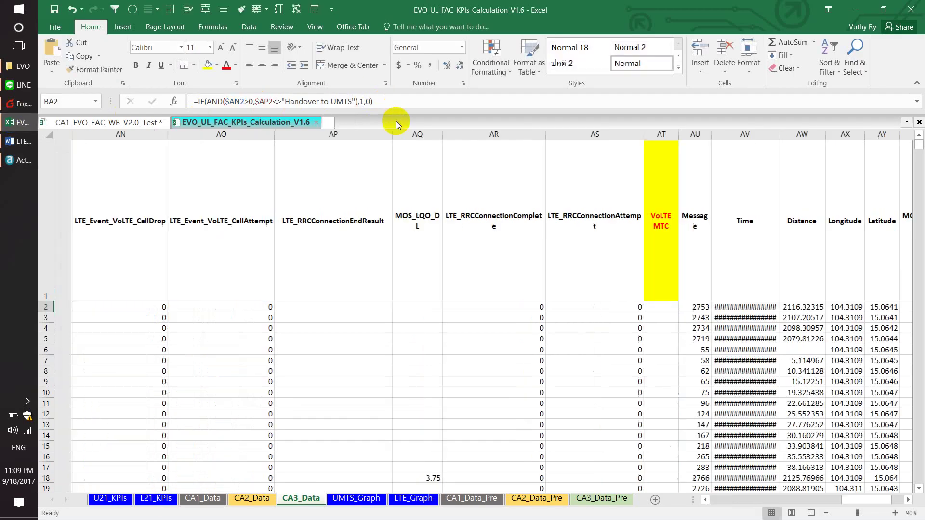
# Close the CA1_EVO_FAC_WB_V2.0_Test workbook without saving its changes.
pyautogui.click(157, 123)
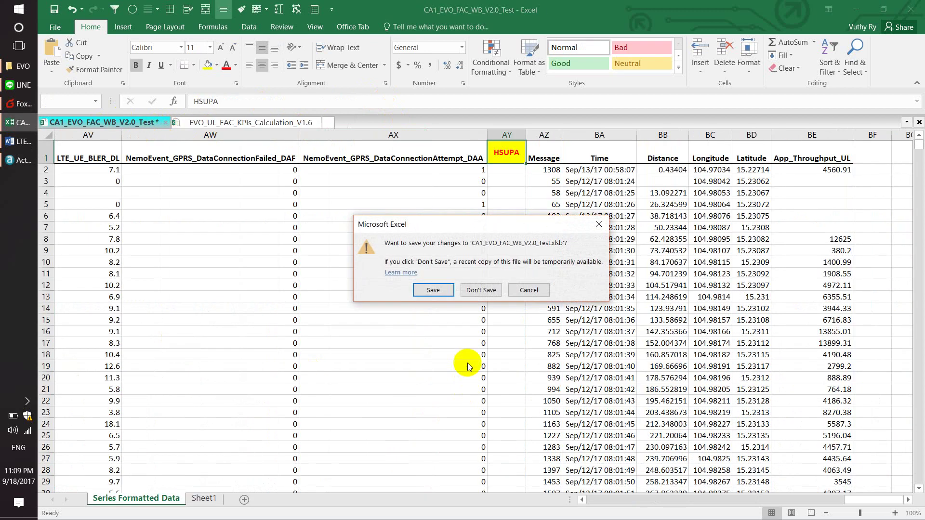
pyautogui.click(480, 290)
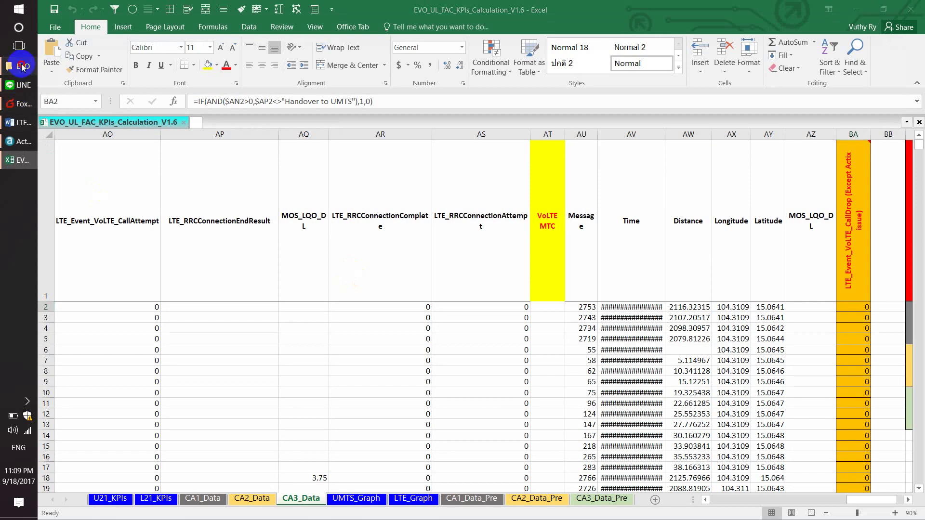
# Switch to File Explorer, open the EVO_FAC_WB_V1.6 folder and look over its CA1, CA2 and CA3 archives and workbooks.
pyautogui.click(19, 66)
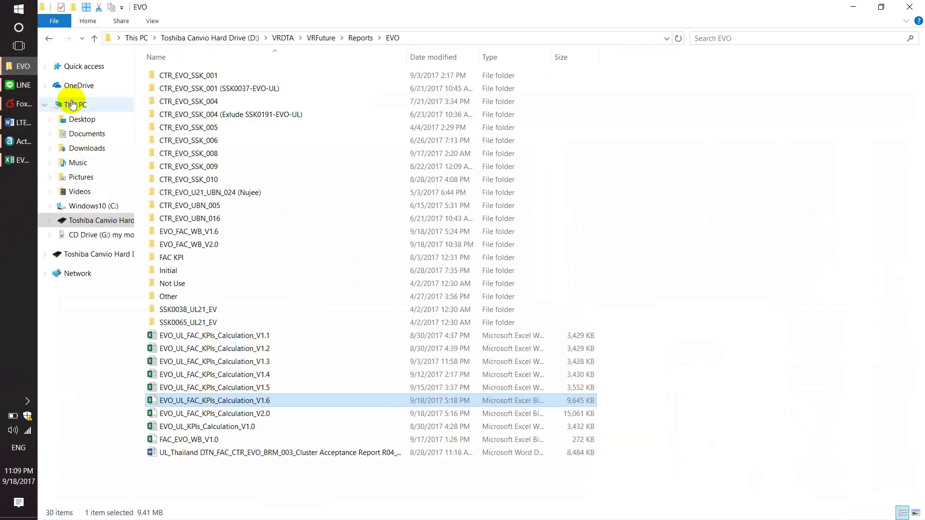
pyautogui.doubleClick(211, 233)
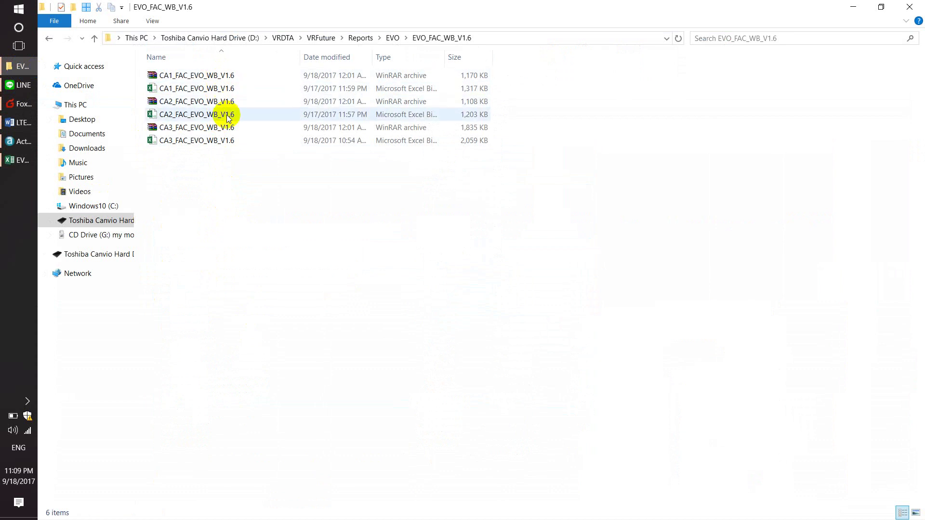
pyautogui.moveTo(359, 230)
pyautogui.mouseDown()
pyautogui.moveTo(273, 164)
pyautogui.moveTo(234, 74)
pyautogui.moveTo(207, 76)
pyautogui.mouseUp()
pyautogui.click(201, 79)
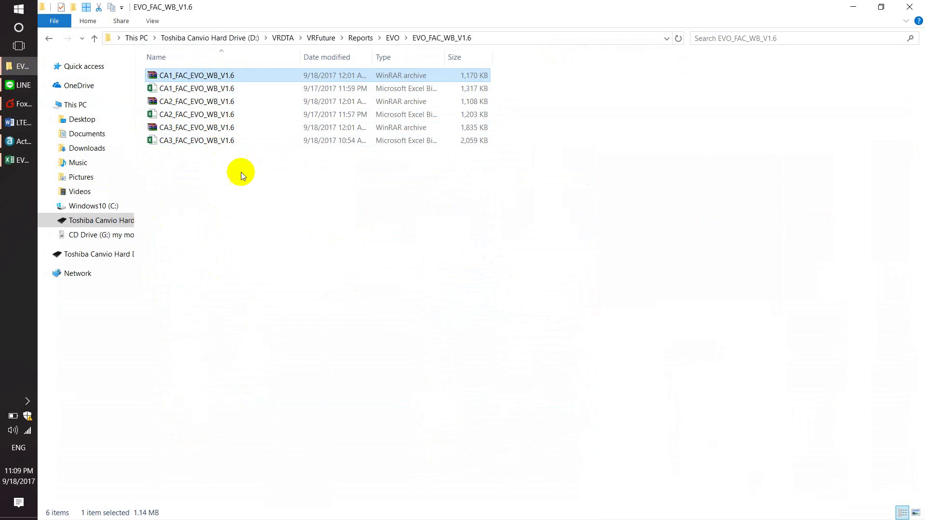
pyautogui.moveTo(283, 217); pyautogui.dragTo(177, 66)
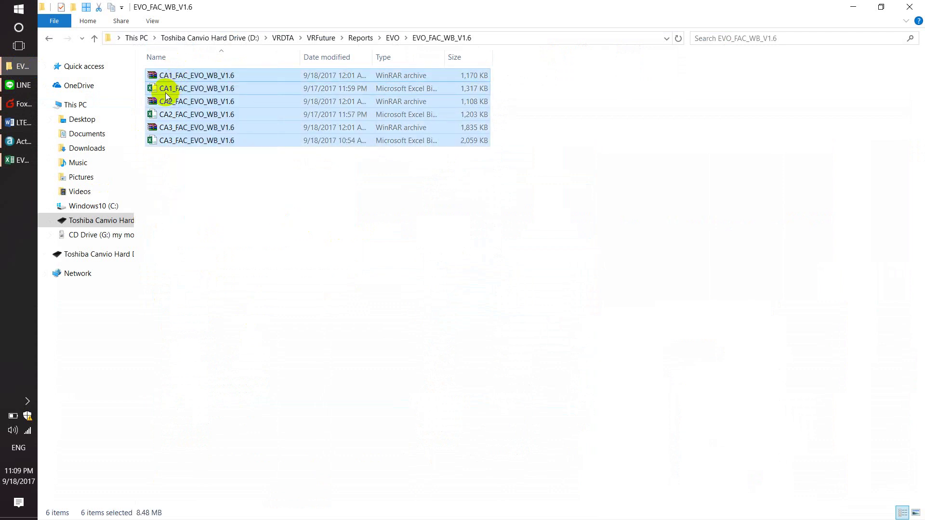
pyautogui.click(212, 184)
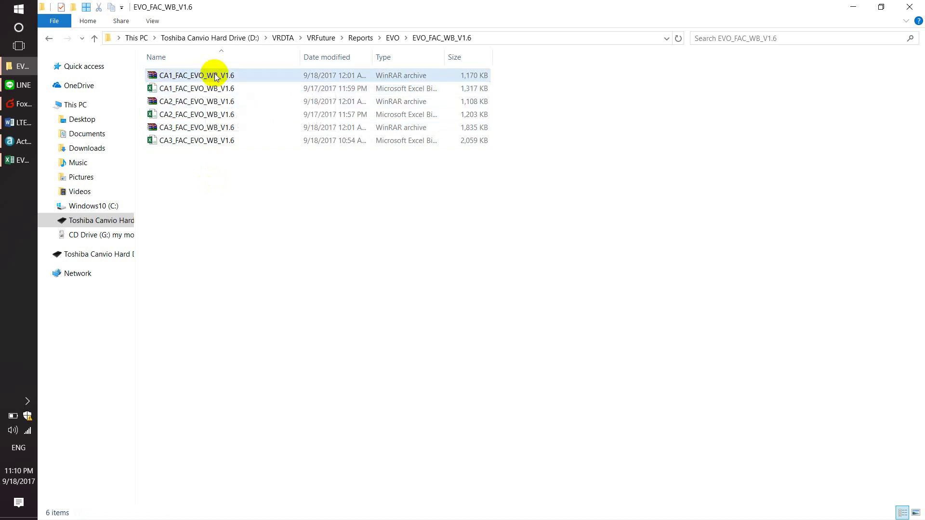
pyautogui.click(216, 78)
pyautogui.click(211, 101)
pyautogui.click(237, 210)
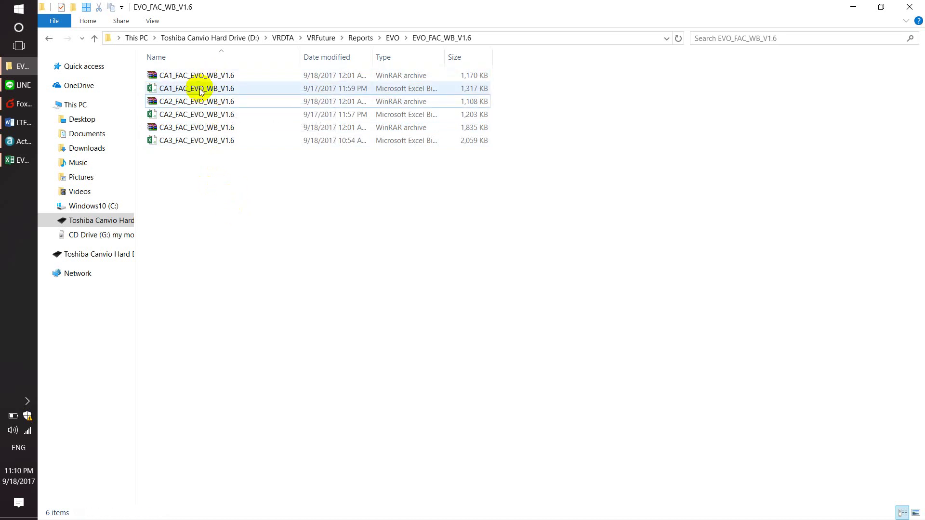
# Open the CA1_FAC_EVO_WB_V1.6 workbook and select columns A through AH of Series Formatted Data to look over its layout.
pyautogui.click(216, 77)
pyautogui.click(227, 165)
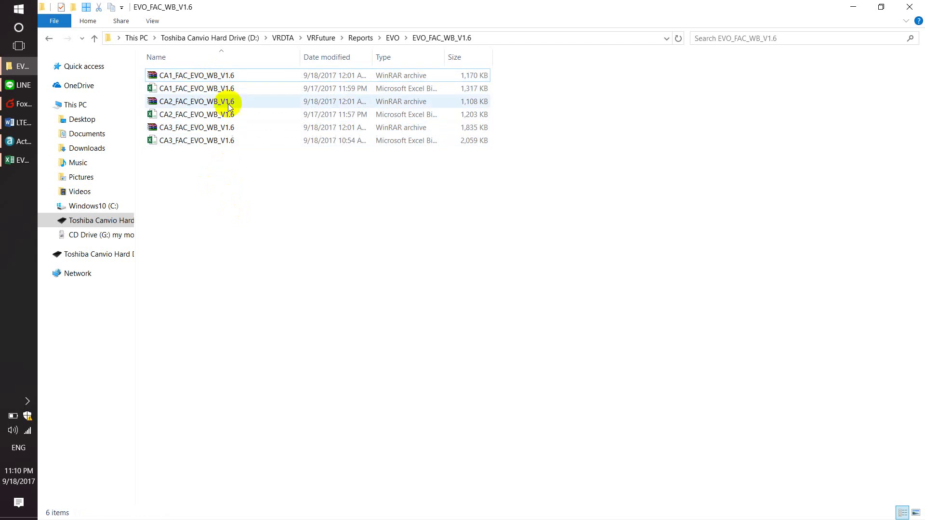
pyautogui.doubleClick(226, 88)
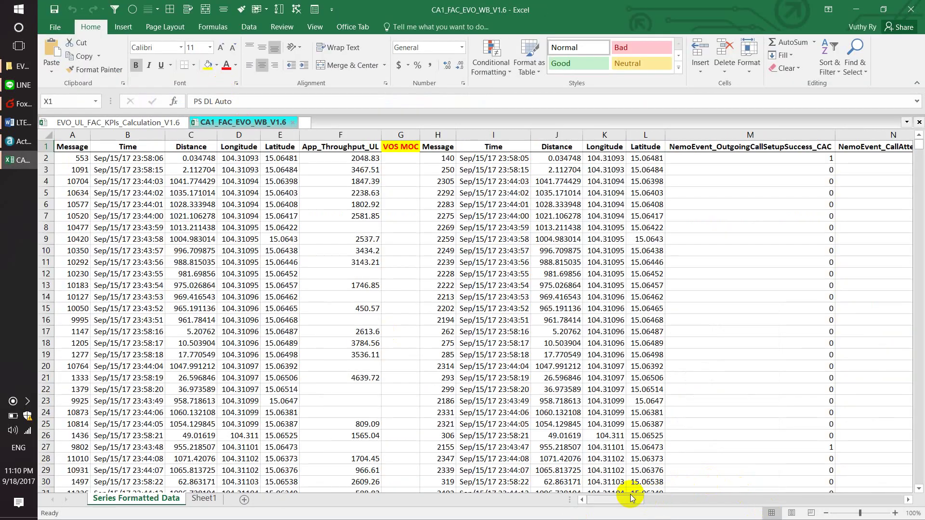
pyautogui.moveTo(80, 136); pyautogui.dragTo(841, 191)
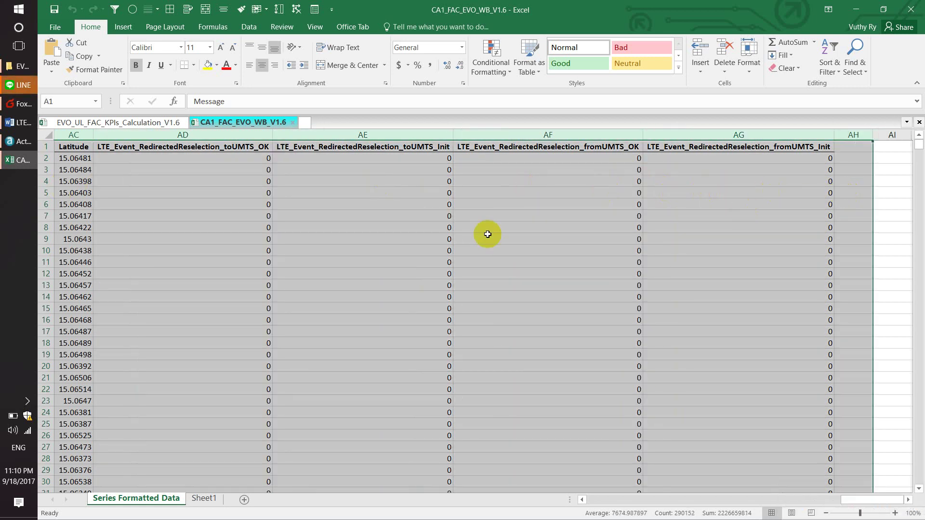
# Open the CA2_FAC_EVO_WB_V1.6 and CA3_FAC_EVO_WB_V1.6 Excel workbooks from the EVO_FAC_WB_V1.6 folder.
pyautogui.click(23, 67)
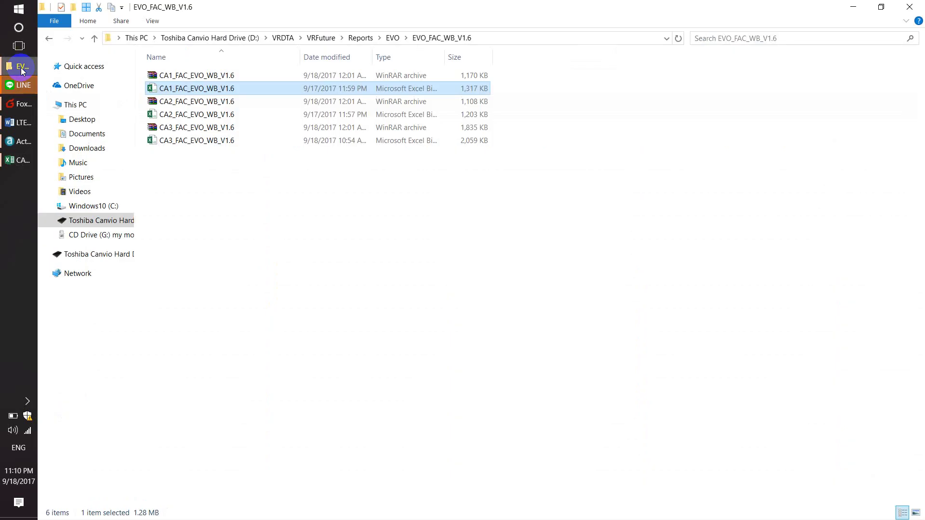
pyautogui.doubleClick(205, 116)
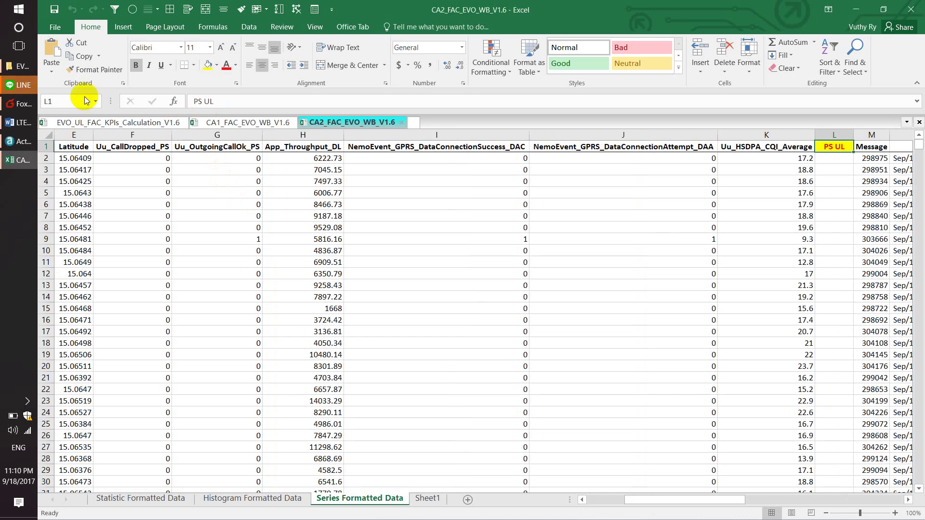
pyautogui.click(23, 66)
pyautogui.doubleClick(217, 140)
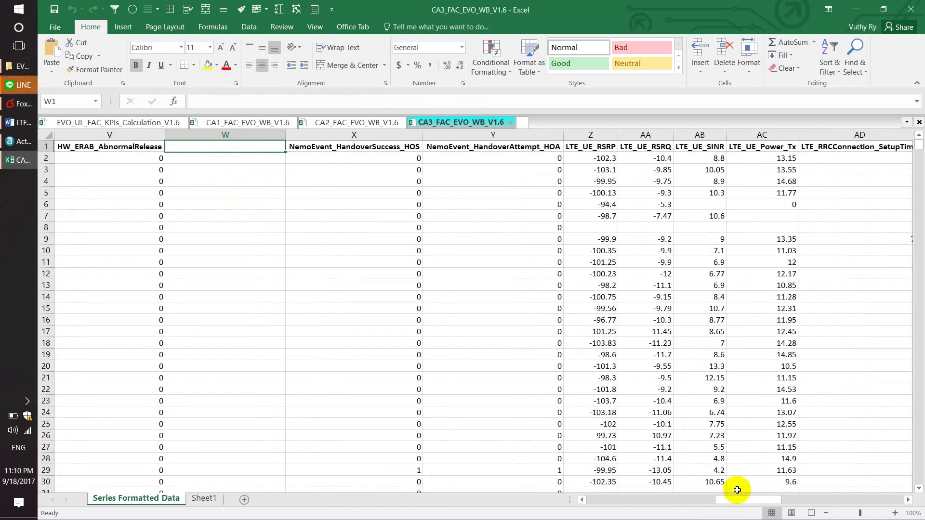
pyautogui.moveTo(737, 500); pyautogui.dragTo(532, 499)
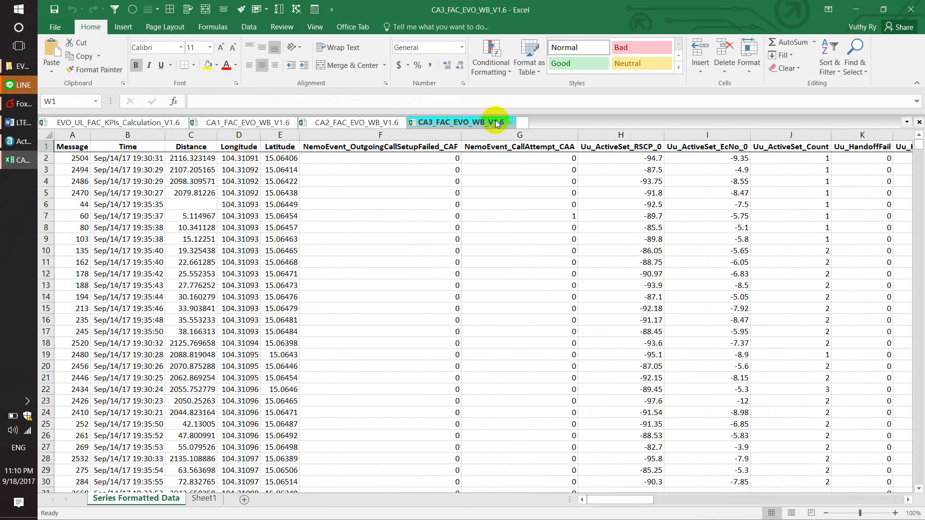
# In CA1_FAC_EVO_WB_V1.6, clear all Series Formatted Data contents from row 3 down, keeping the headers and first data row.
pyautogui.click(282, 123)
pyautogui.moveTo(848, 499); pyautogui.dragTo(579, 500)
pyautogui.click(76, 159)
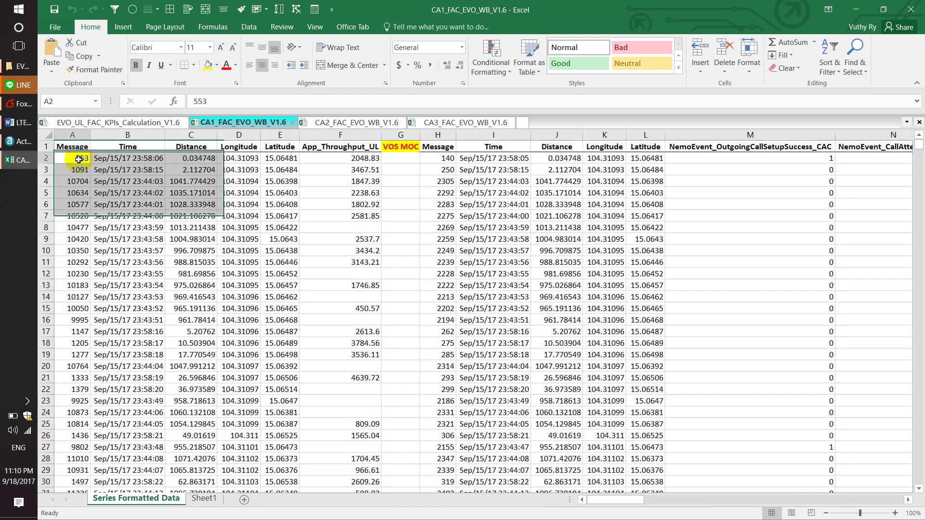
pyautogui.hotkey('ctrl', 'shift', 'Right')
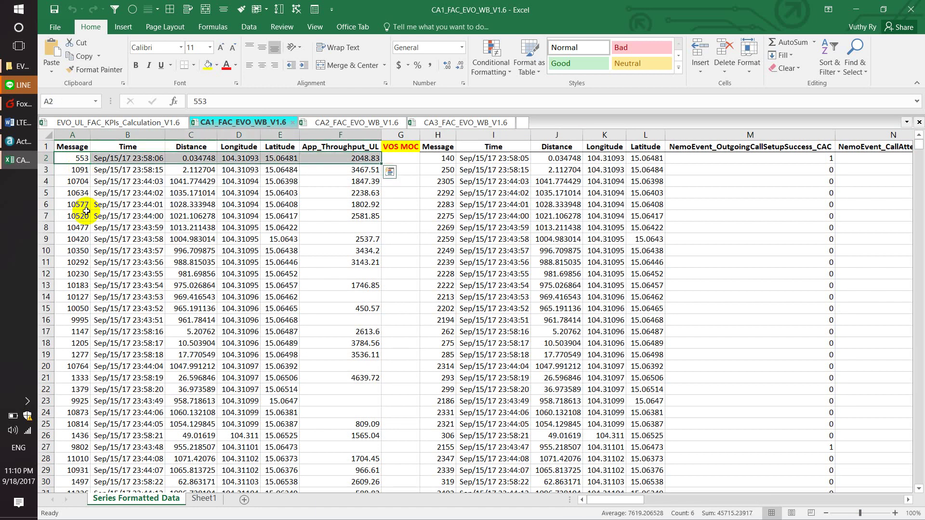
pyautogui.press('Down')
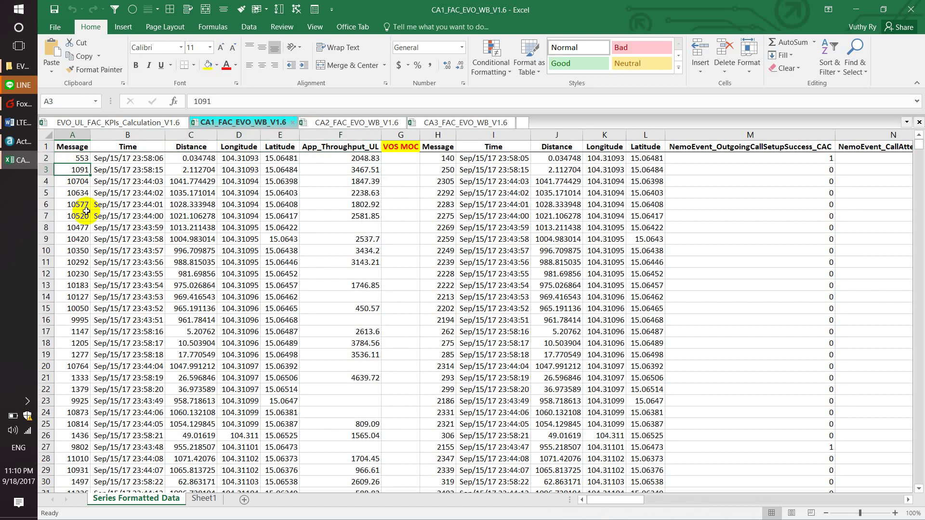
pyautogui.hotkey('ctrl', 'shift', 'Right')
pyautogui.hotkey('ctrl', 'shift', 'Right')
pyautogui.hotkey('ctrl', 'shift', 'Right')
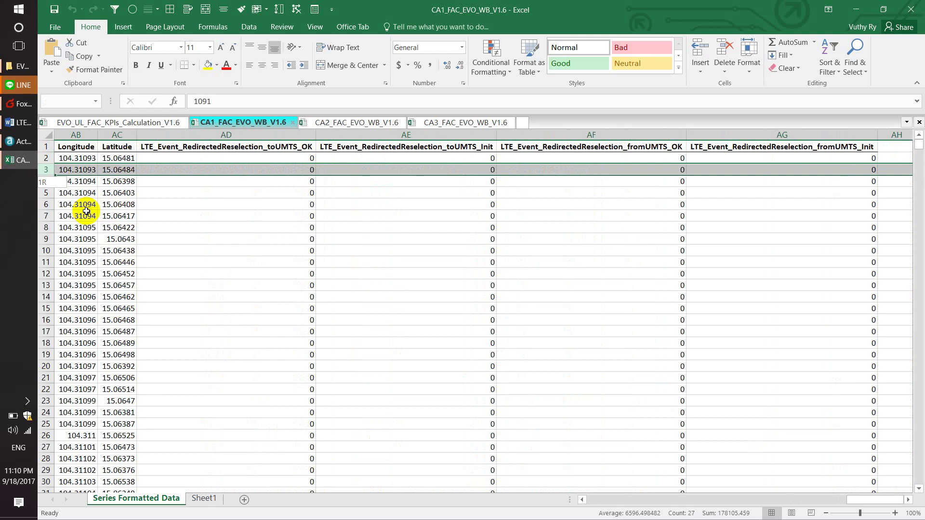
pyautogui.hotkey('ctrl', 'shift', 'Down')
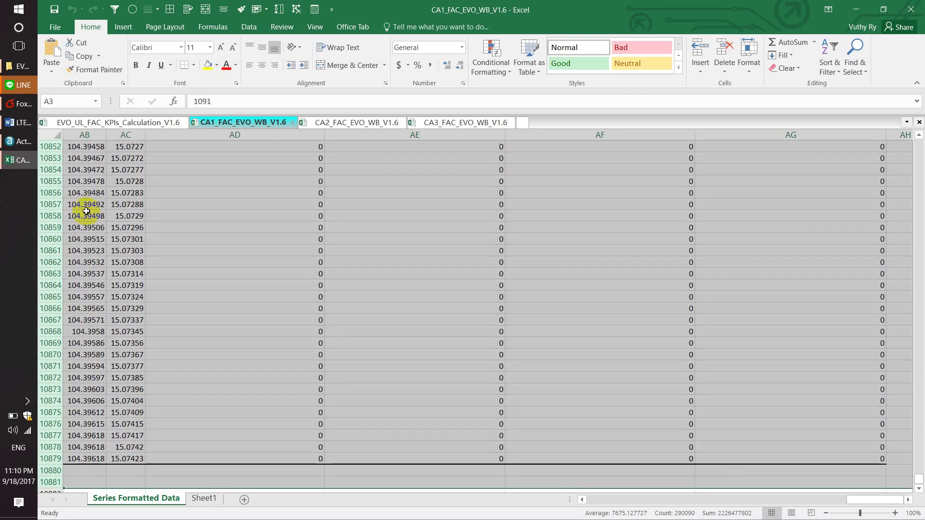
pyautogui.press('Delete')
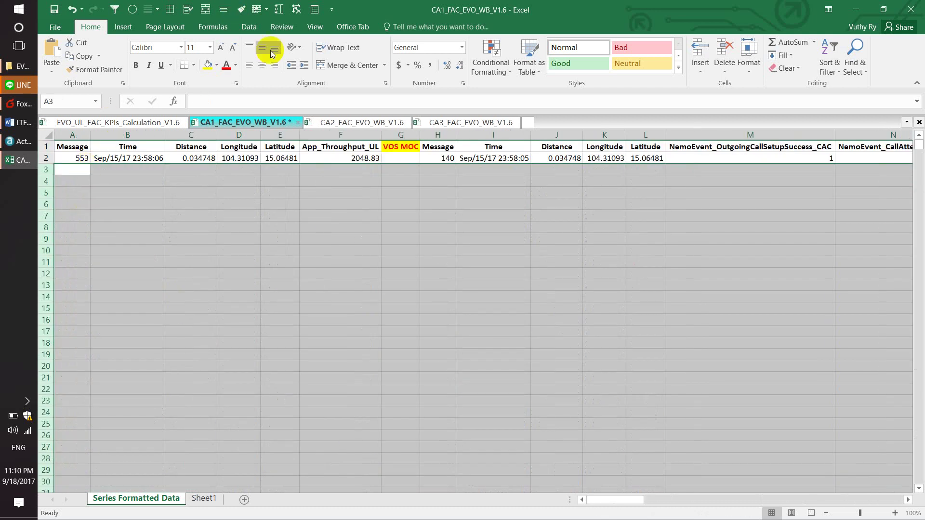
# Save the cleared CA1_FAC_EVO_WB_V1.6 workbook and close it.
pyautogui.click(114, 10)
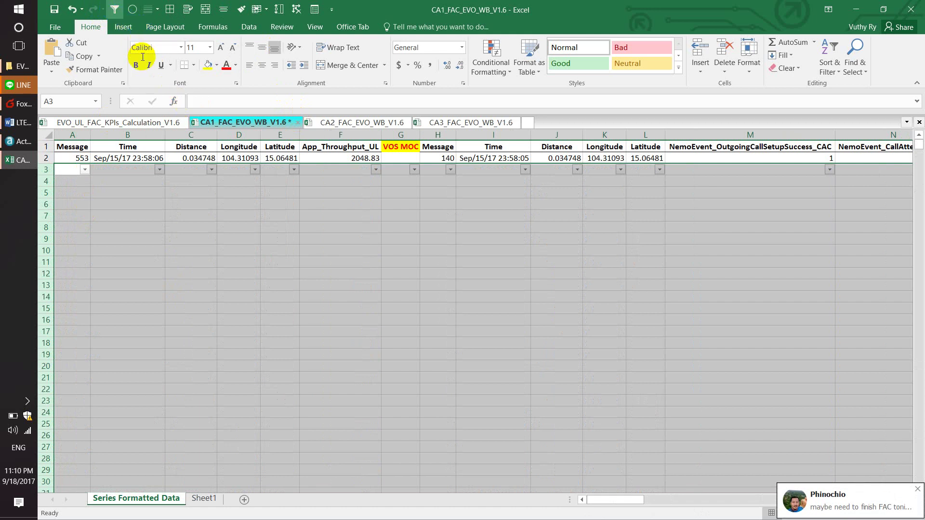
pyautogui.click(114, 9)
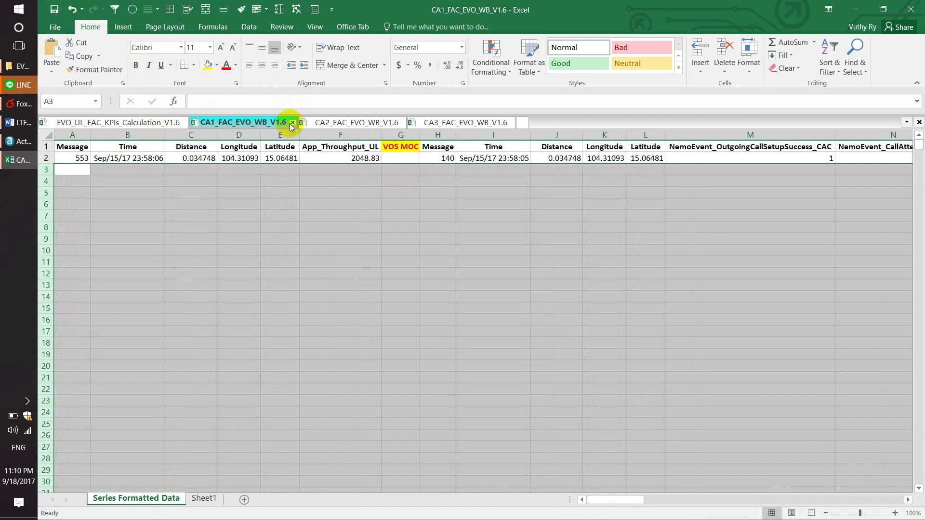
pyautogui.click(292, 123)
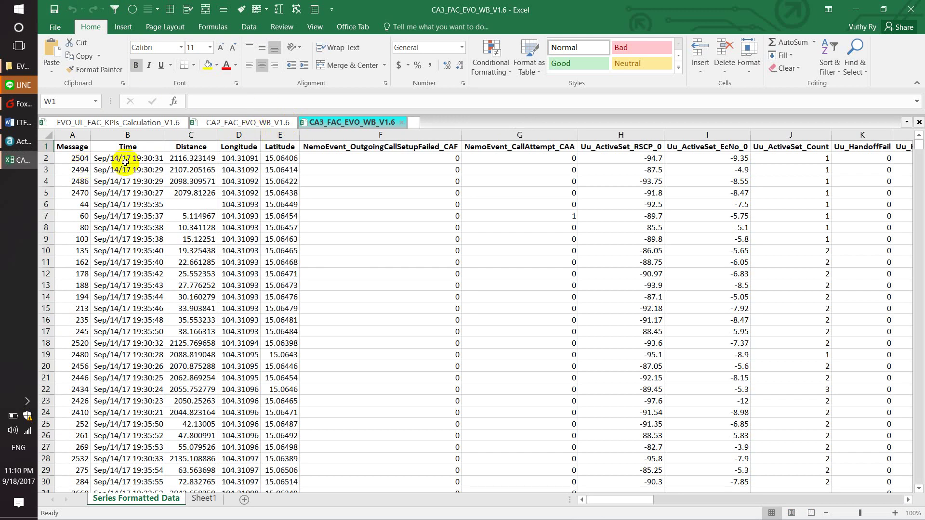
# Clear the CA3_FAC_EVO_WB_V1.6 data from row 3 down across all columns of Series Formatted Data, then save and close the workbook.
pyautogui.click(72, 170)
pyautogui.hotkey('shift', 'Right')
pyautogui.hotkey('shift', 'Right')
pyautogui.hotkey('shift', 'Right')
pyautogui.hotkey('shift', 'Right')
pyautogui.hotkey('shift', 'Right')
pyautogui.hotkey('shift', 'Right')
pyautogui.hotkey('shift', 'Right')
pyautogui.hotkey('shift', 'Right')
pyautogui.hotkey('shift', 'Right')
pyautogui.hotkey('shift', 'Right')
pyautogui.hotkey('shift', 'Right')
pyautogui.hotkey('shift', 'Right')
pyautogui.hotkey('shift', 'Right')
pyautogui.hotkey('shift', 'Right')
pyautogui.hotkey('shift', 'Right')
pyautogui.hotkey('shift', 'Right')
pyautogui.hotkey('shift', 'Right')
pyautogui.hotkey('shift', 'Right')
pyautogui.hotkey('shift', 'Right')
pyautogui.hotkey('shift', 'Right')
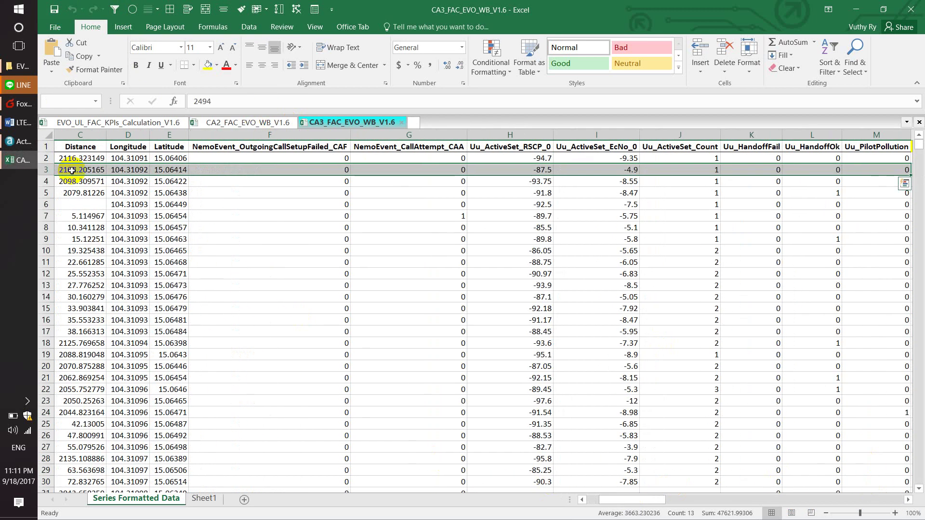
pyautogui.hotkey('shift', 'Right')
pyautogui.hotkey('shift', 'Right')
pyautogui.hotkey('shift', 'Right')
pyautogui.hotkey('shift', 'Right')
pyautogui.hotkey('shift', 'Right')
pyautogui.hotkey('shift', 'Right')
pyautogui.hotkey('shift', 'Right')
pyautogui.hotkey('shift', 'Right')
pyautogui.hotkey('shift', 'Right')
pyautogui.hotkey('shift', 'Right')
pyautogui.hotkey('shift', 'Right')
pyautogui.hotkey('shift', 'Right')
pyautogui.hotkey('shift', 'Right')
pyautogui.hotkey('shift', 'Right')
pyautogui.hotkey('shift', 'Right')
pyautogui.hotkey('shift', 'Right')
pyautogui.hotkey('shift', 'Right')
pyautogui.hotkey('shift', 'Right')
pyautogui.hotkey('shift', 'Right')
pyautogui.hotkey('shift', 'Right')
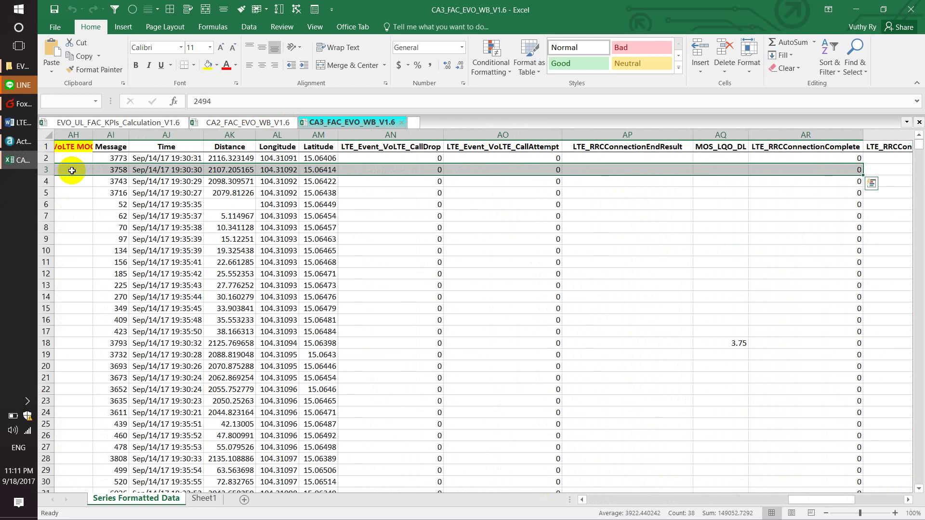
pyautogui.hotkey('shift', 'Right')
pyautogui.hotkey('shift', 'Right')
pyautogui.hotkey('shift', 'Right')
pyautogui.hotkey('shift', 'Right')
pyautogui.hotkey('shift', 'Right')
pyautogui.hotkey('shift', 'Right')
pyautogui.hotkey('shift', 'Right')
pyautogui.hotkey('shift', 'Right')
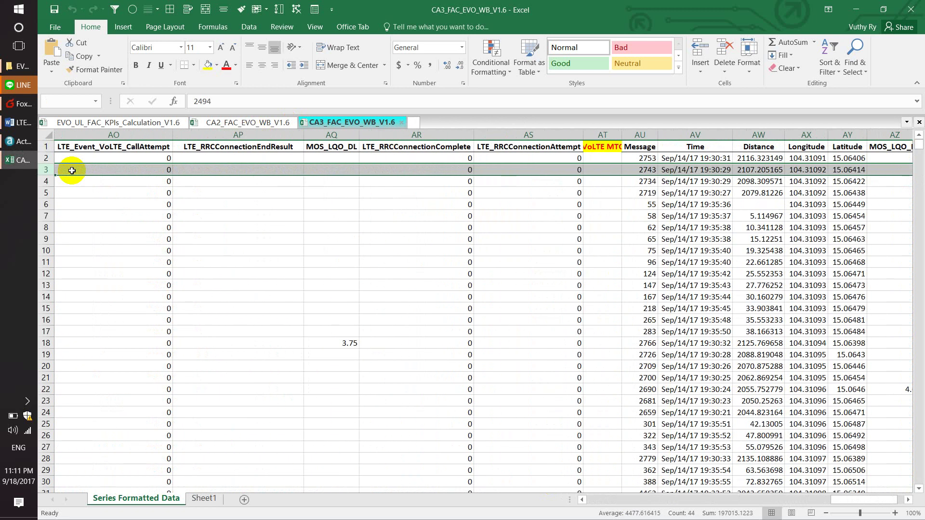
pyautogui.hotkey('ctrl', 'shift', 'Down')
pyautogui.press('Delete')
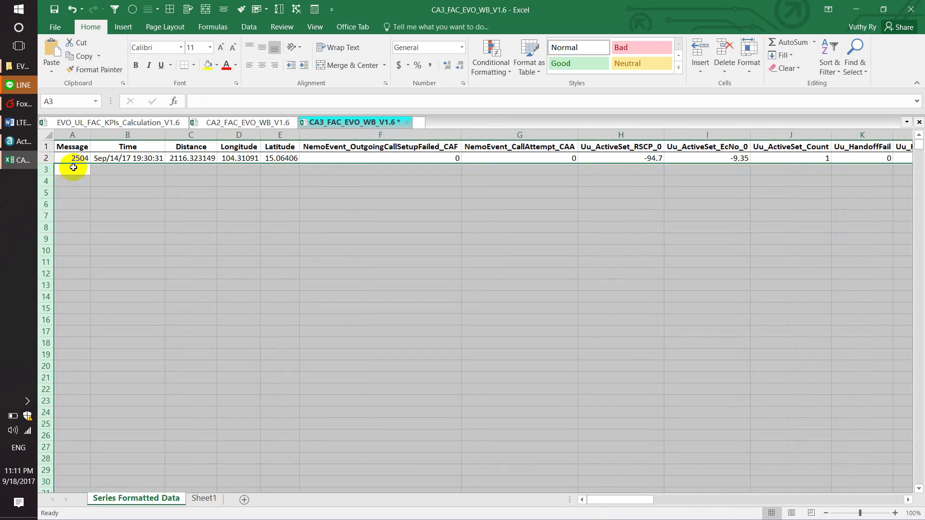
pyautogui.click(54, 10)
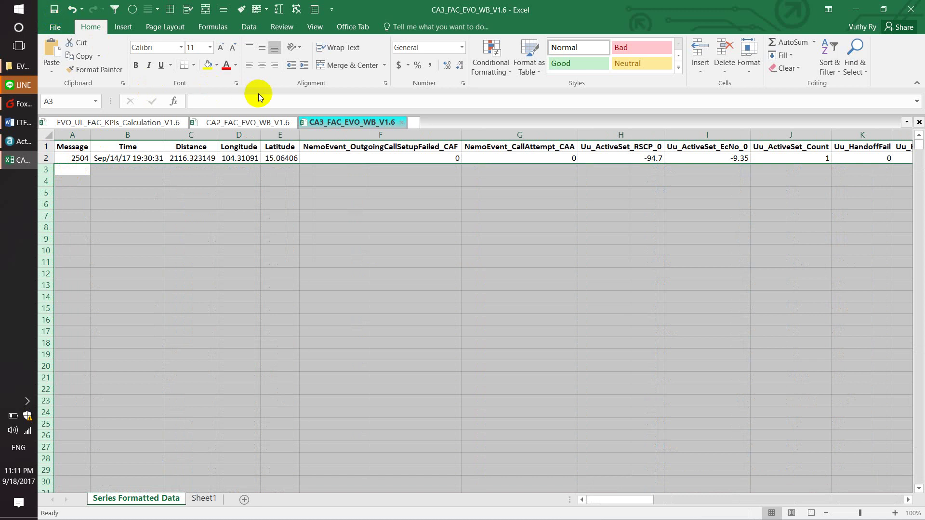
pyautogui.click(401, 122)
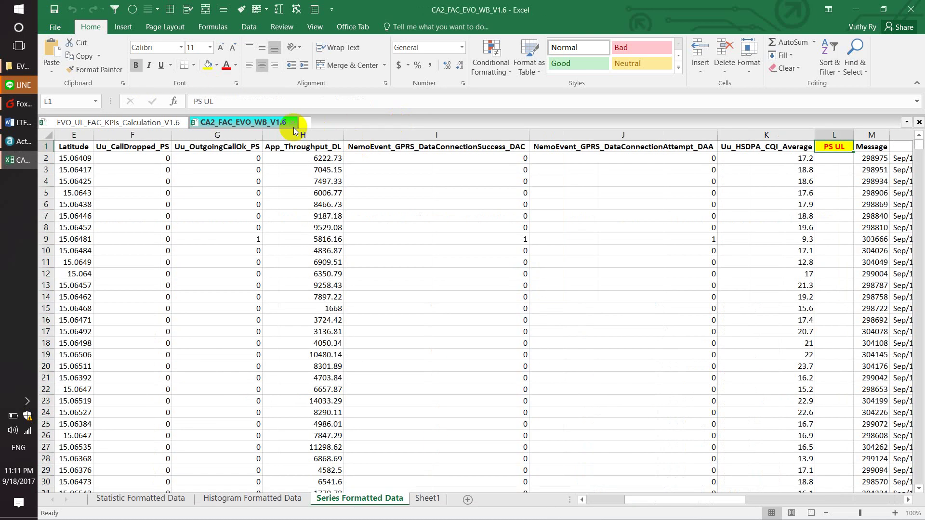
# Clear the CA2_FAC_EVO_WB_V1.6 data from row 3 down in Series Formatted Data, then save and close the workbook.
pyautogui.click(85, 171)
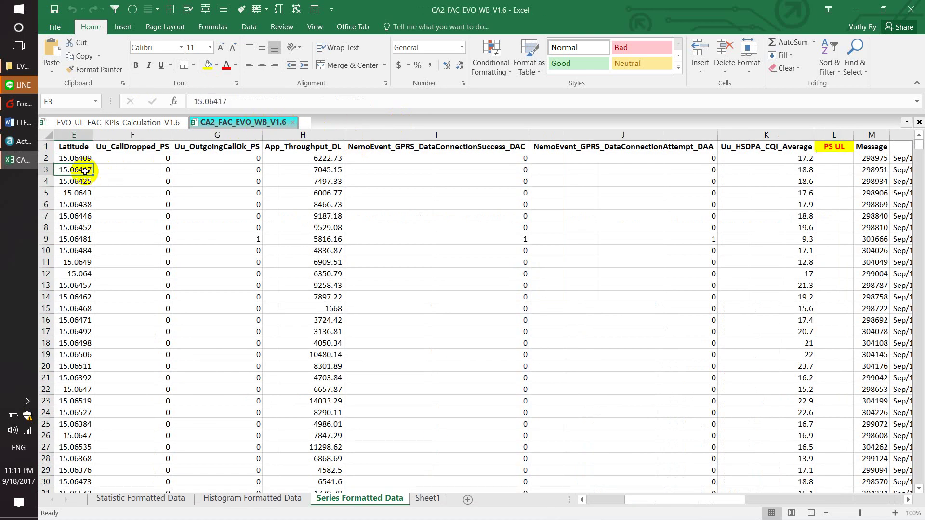
pyautogui.press('Home')
pyautogui.hotkey('ctrl', 'shift', 'End')
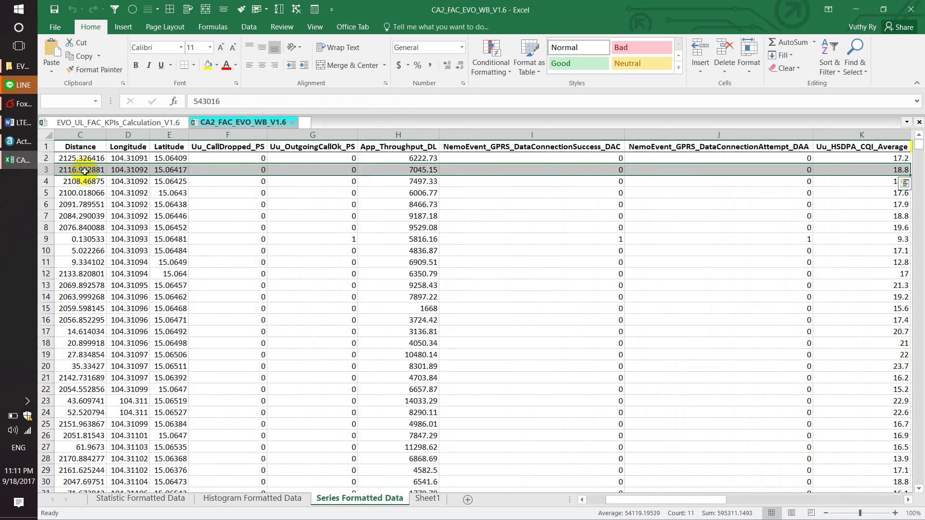
pyautogui.hotkey('ctrl', 'shift', 'Right')
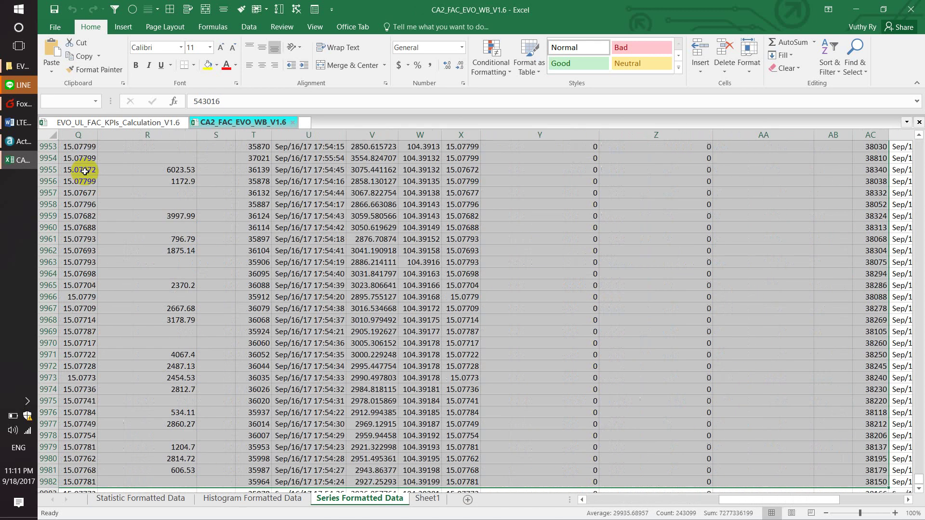
pyautogui.press('Delete')
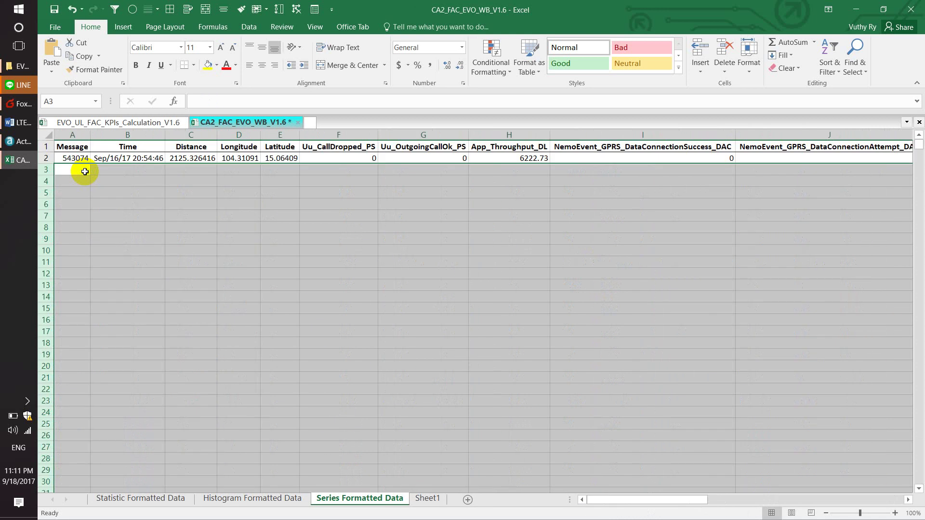
pyautogui.click(54, 10)
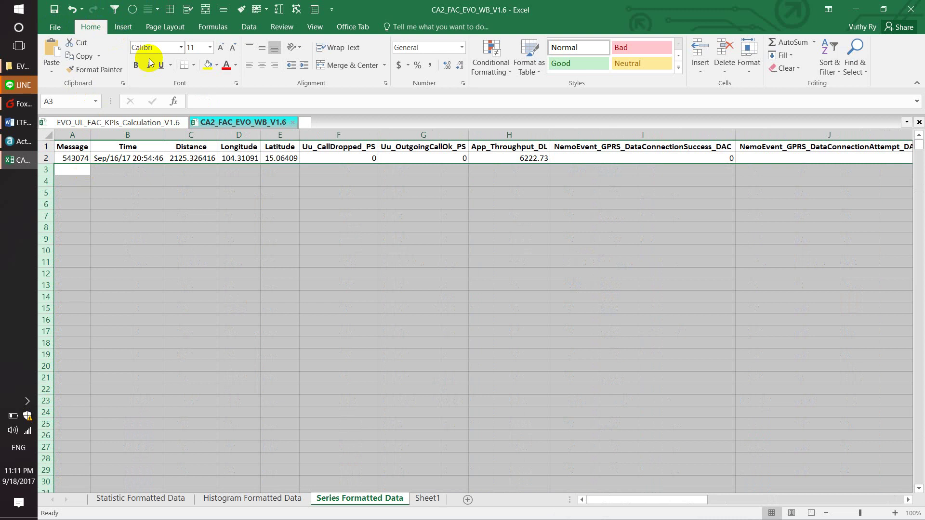
pyautogui.click(291, 125)
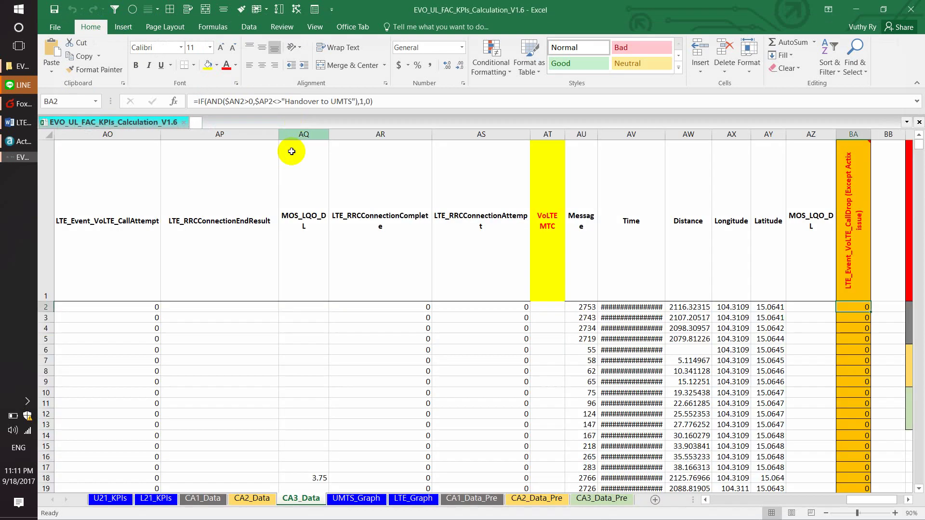
# Switch to Actix and open the CA1_CTR_EVO_SSK_003_FAC_Final_Not repository under Open Repositories.
pyautogui.click(19, 142)
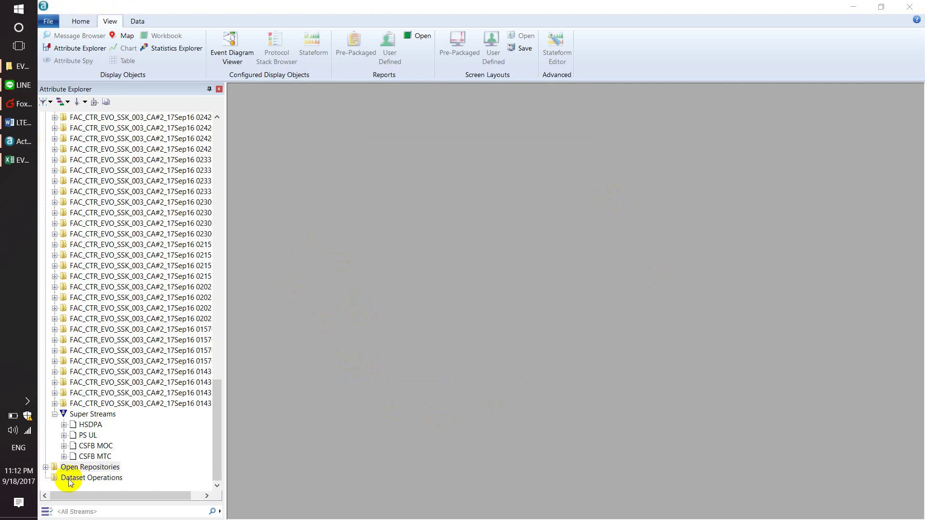
pyautogui.doubleClick(55, 469)
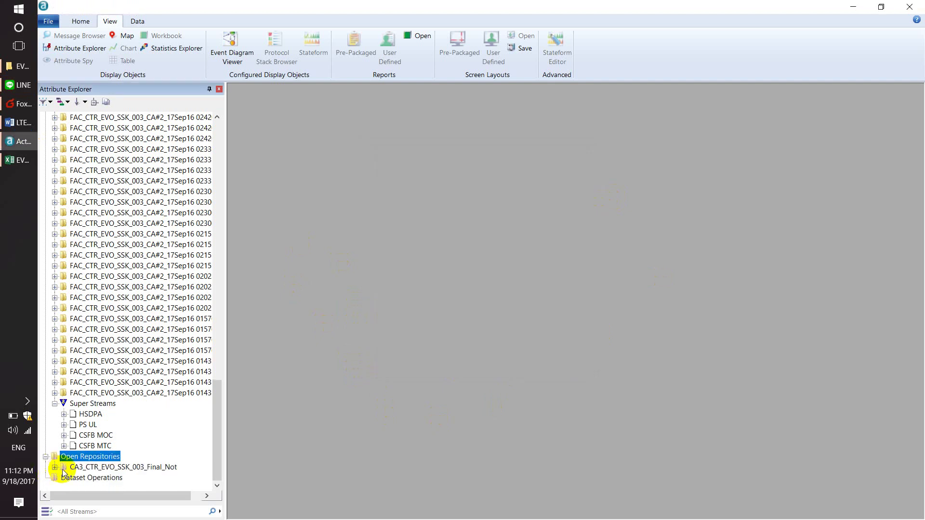
pyautogui.rightClick(77, 458)
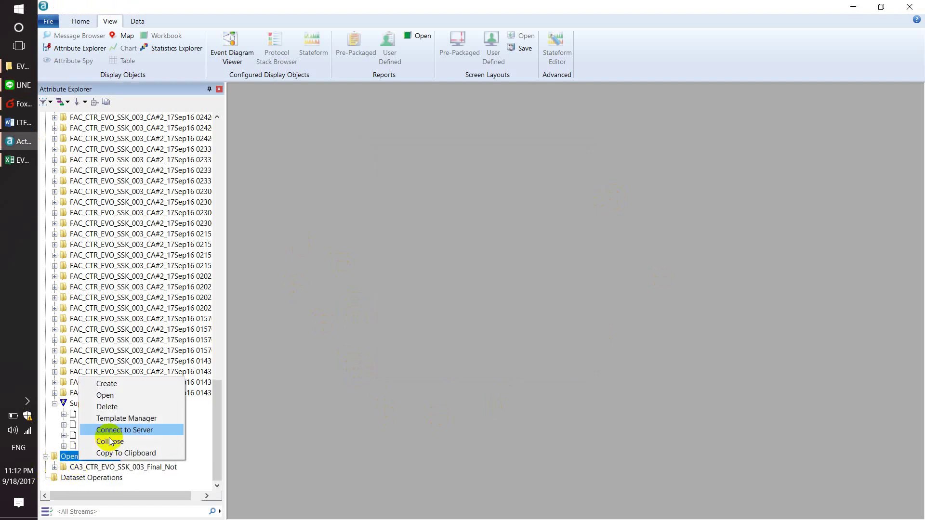
pyautogui.click(116, 397)
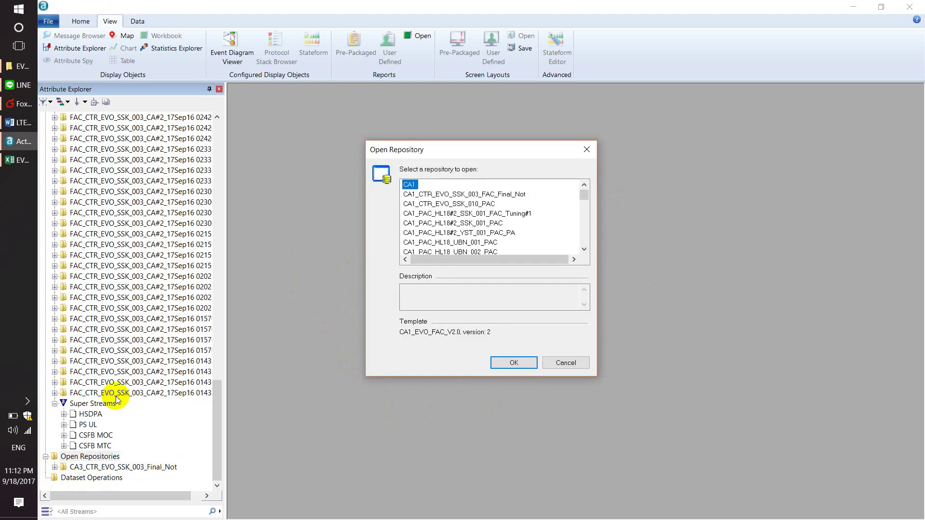
pyautogui.click(461, 194)
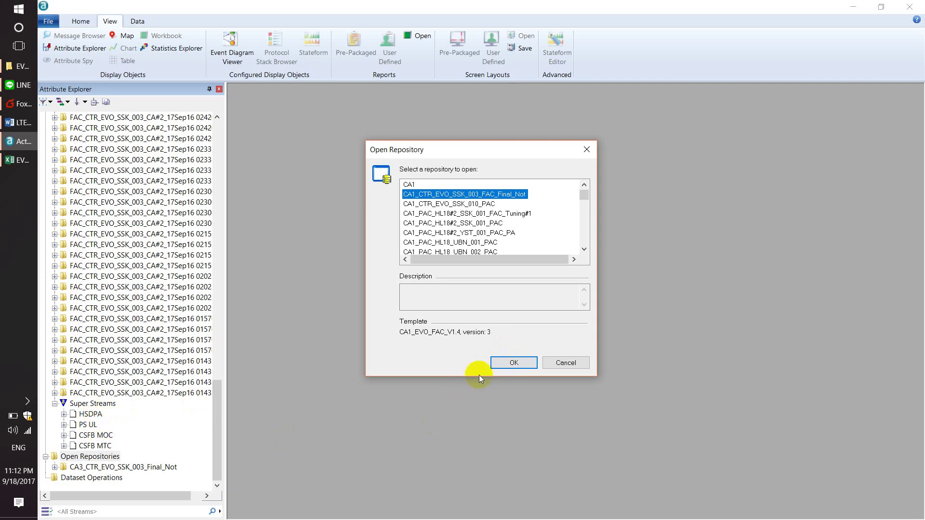
pyautogui.click(495, 366)
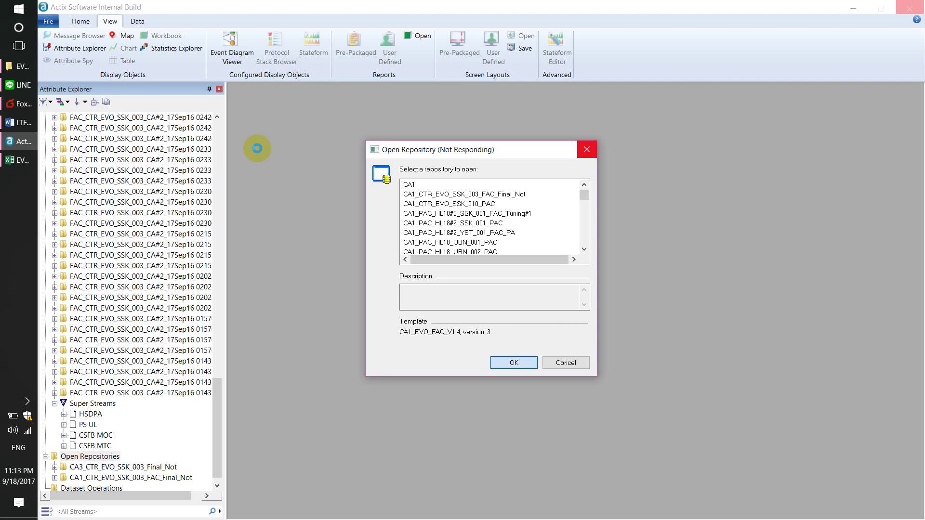
pyautogui.click(422, 209)
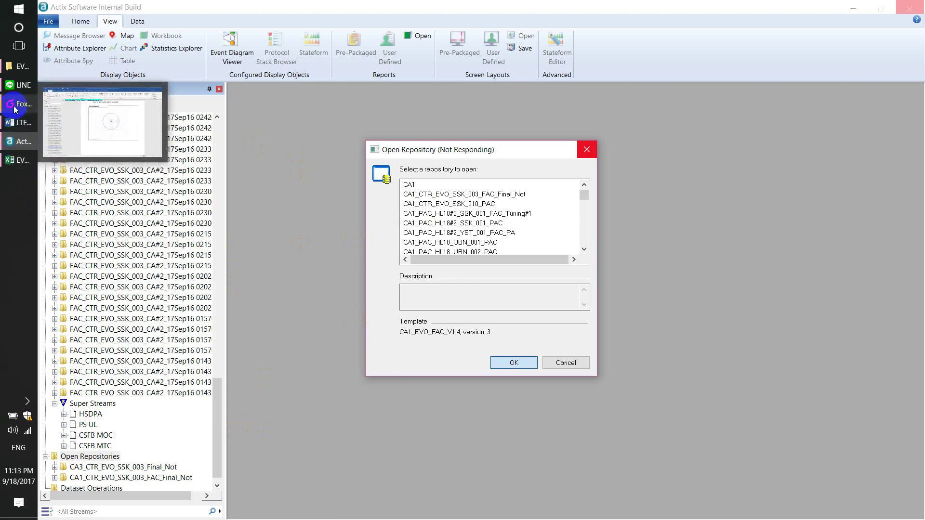
# Start opening a saved workbook report and browse to VRDTA > VRFuture on Toshiba Canvio Hard Drive (D:).
pyautogui.moveTo(16, 109)
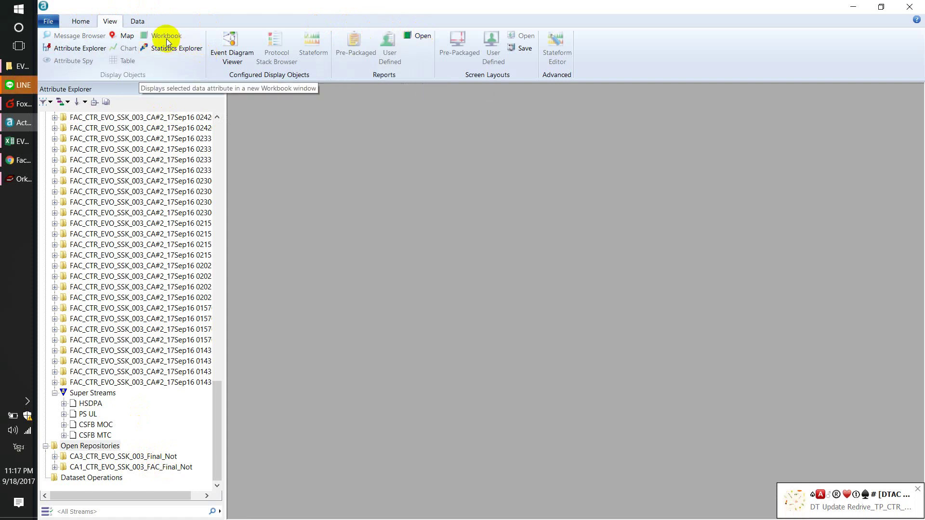
pyautogui.click(417, 36)
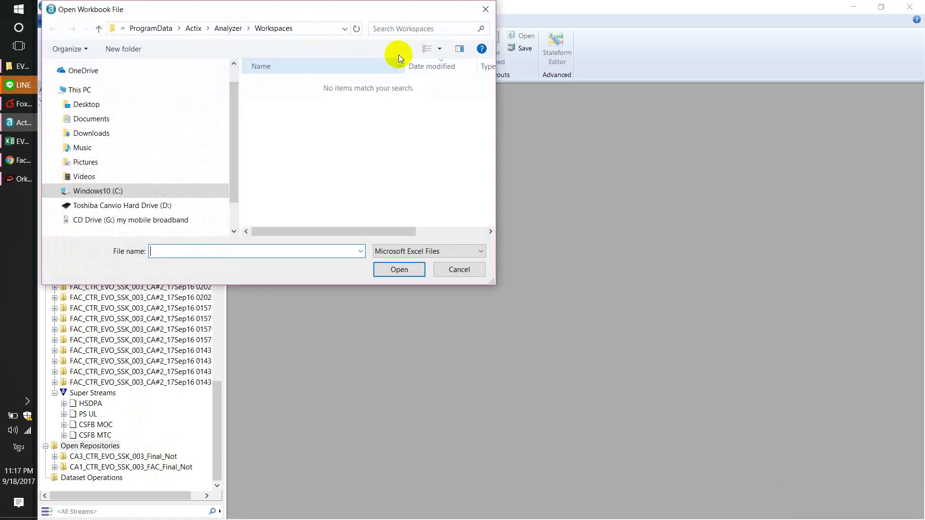
pyautogui.click(134, 206)
pyautogui.scroll(-2, 289, 175)
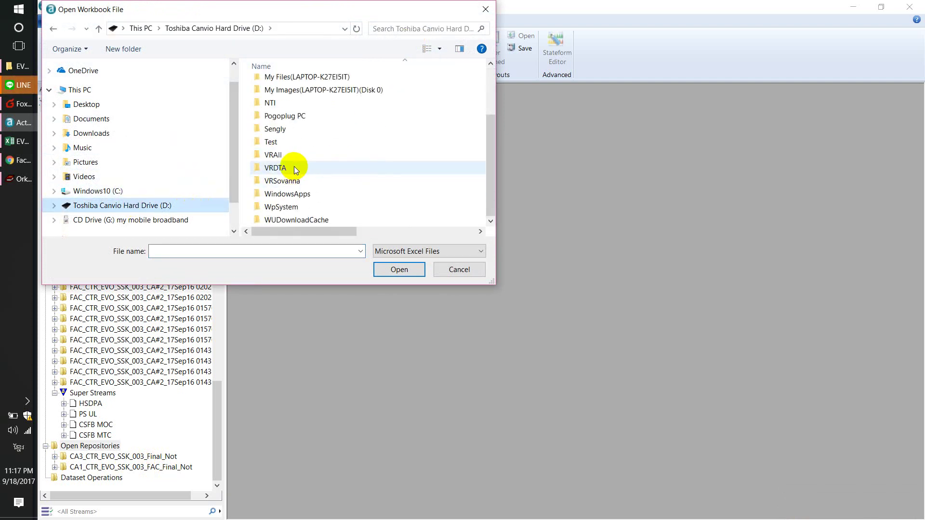
pyautogui.doubleClick(296, 170)
pyautogui.doubleClick(291, 108)
pyautogui.scroll(-4, 292, 115)
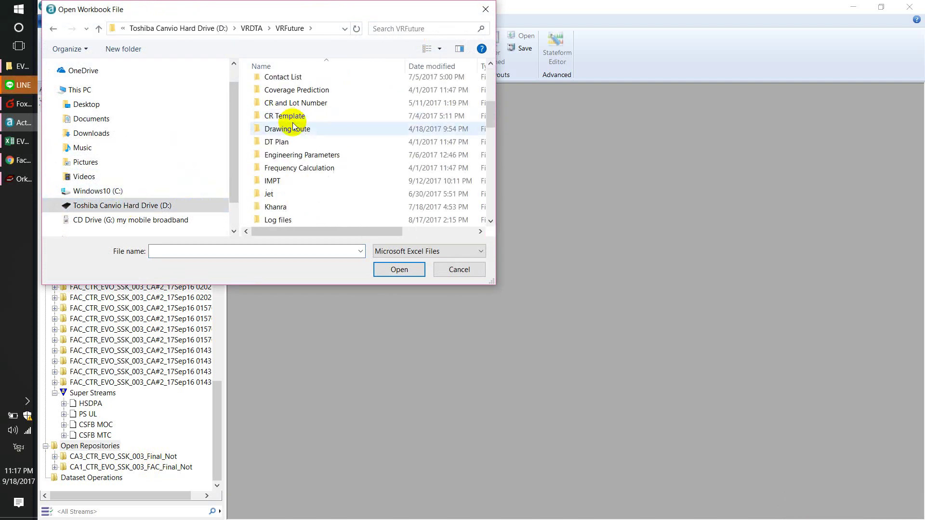
pyautogui.scroll(-8, 293, 126)
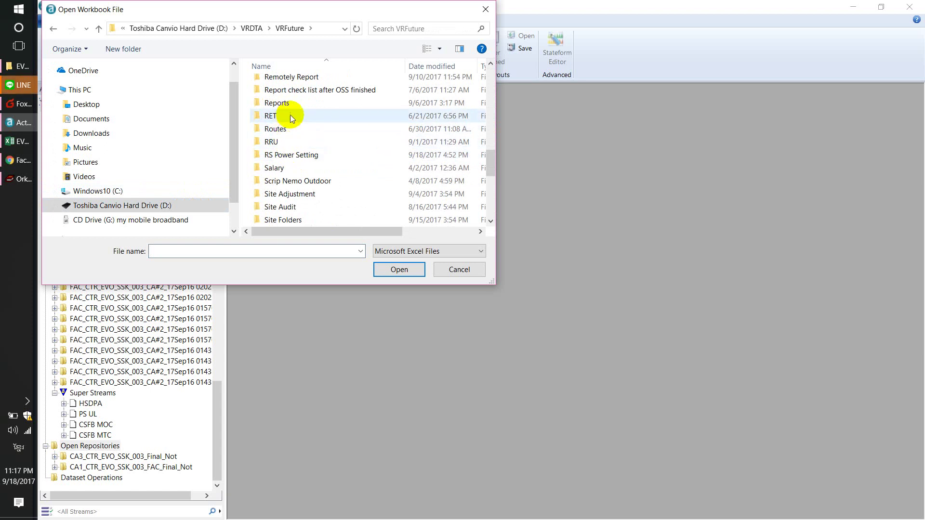
pyautogui.scroll(-3, 302, 160)
pyautogui.scroll(5, 304, 161)
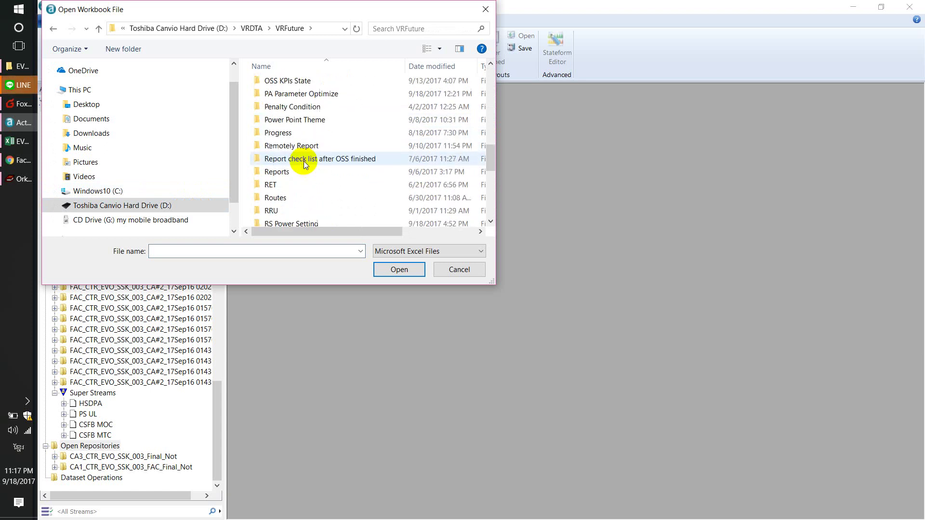
# Open the CA1_FAC_EVO_WB_V1.6 workbook from the Reports > EVO > EVO_FAC_WB_V1.6 folder.
pyautogui.doubleClick(295, 172)
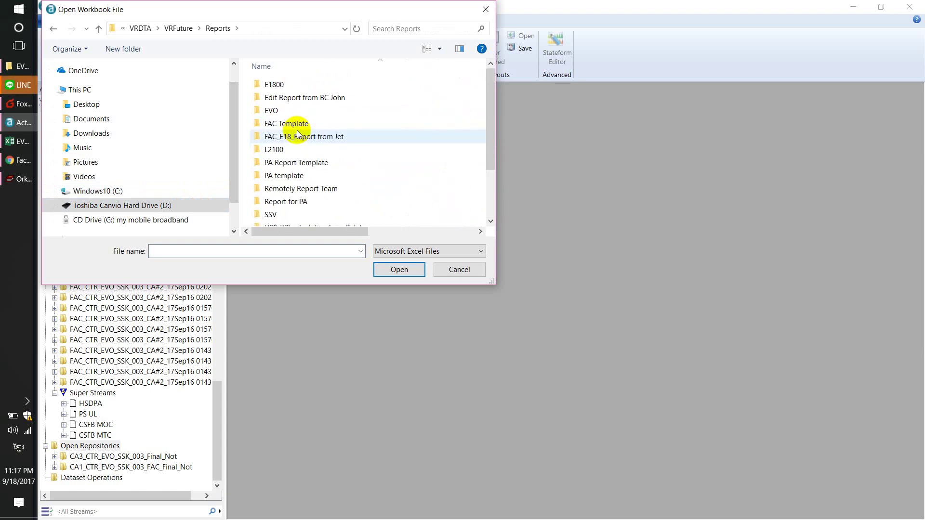
pyautogui.doubleClick(284, 111)
pyautogui.scroll(-2, 296, 192)
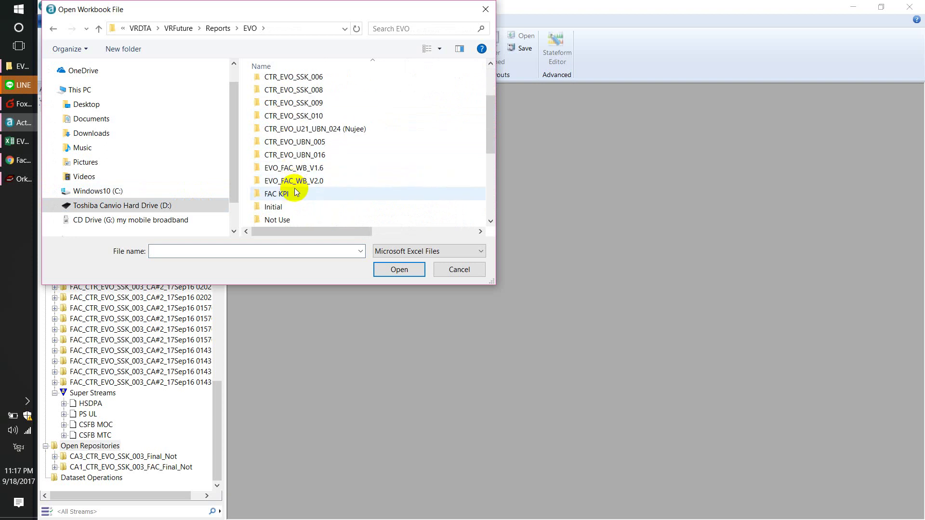
pyautogui.doubleClick(304, 169)
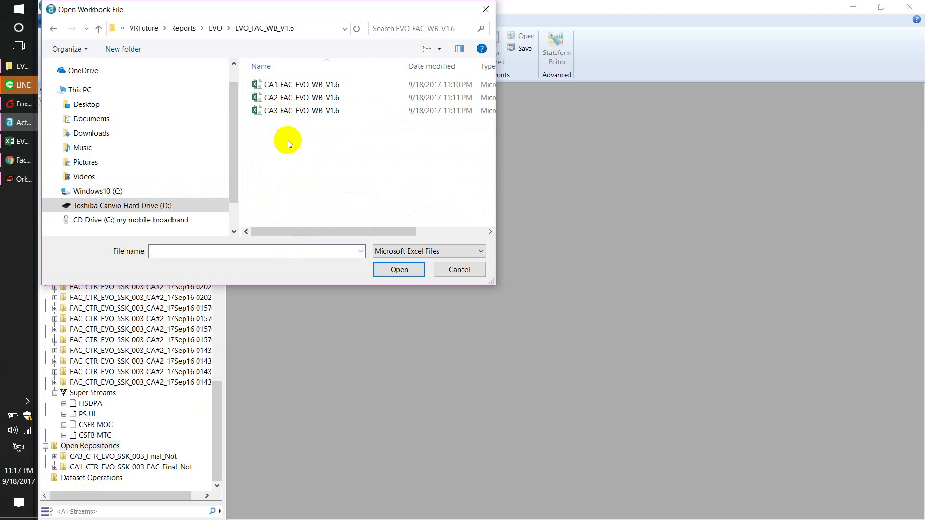
pyautogui.doubleClick(306, 84)
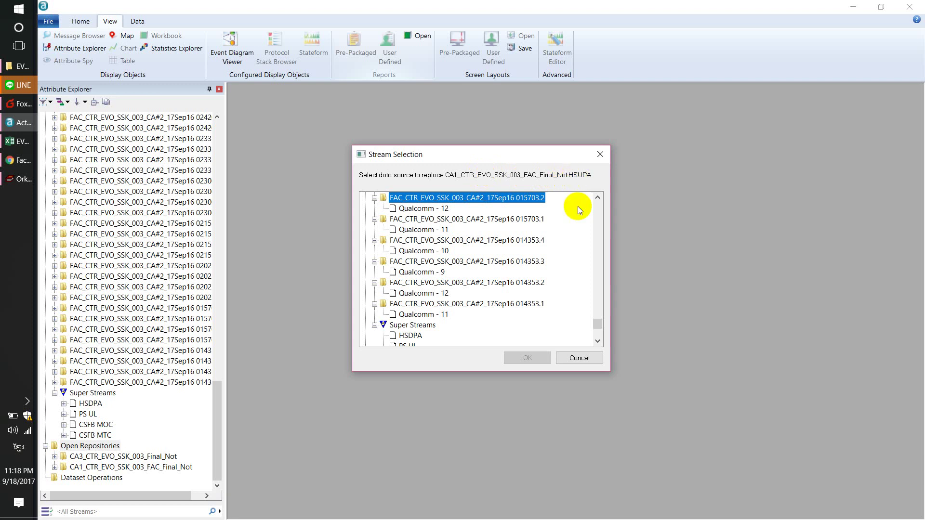
# Replace the HSUPA and PS DL Auto data sources with the matching streams of the CA1_CTR_EVO_SSK_003_FAC_Final_Not repository.
pyautogui.scroll(-4, 571, 235)
pyautogui.scroll(-1, 571, 238)
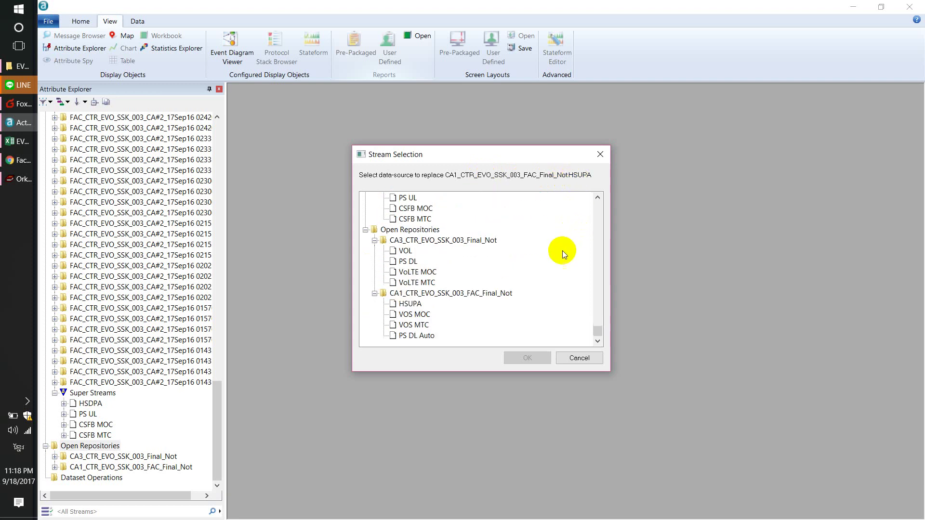
pyautogui.click(411, 304)
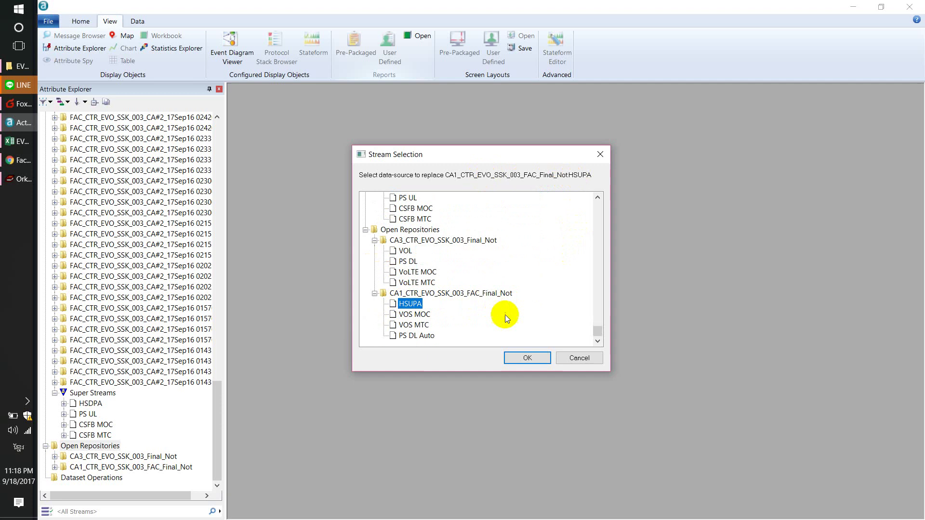
pyautogui.click(531, 357)
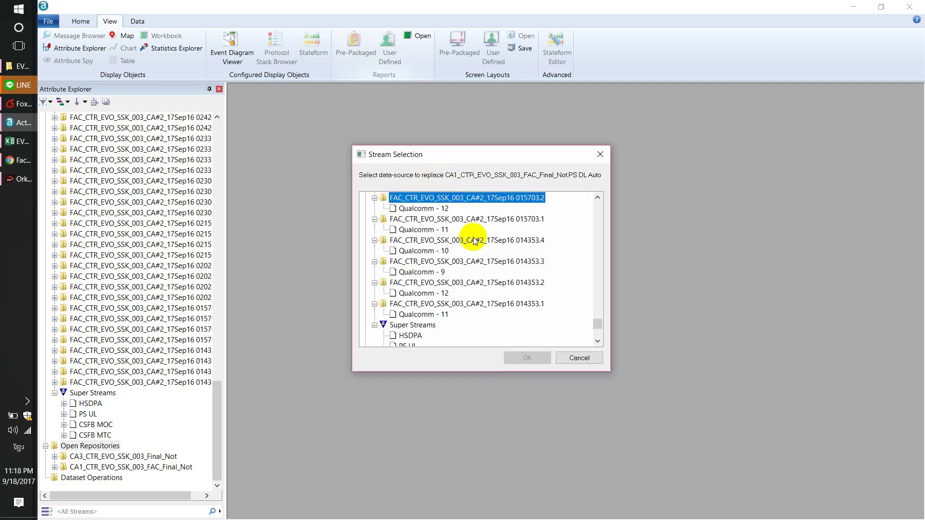
pyautogui.scroll(-5, 573, 200)
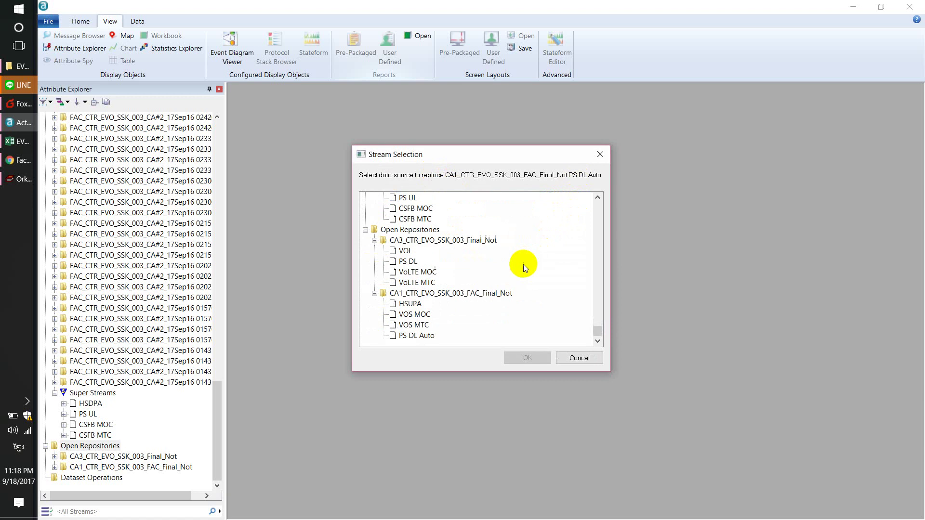
pyautogui.click(416, 336)
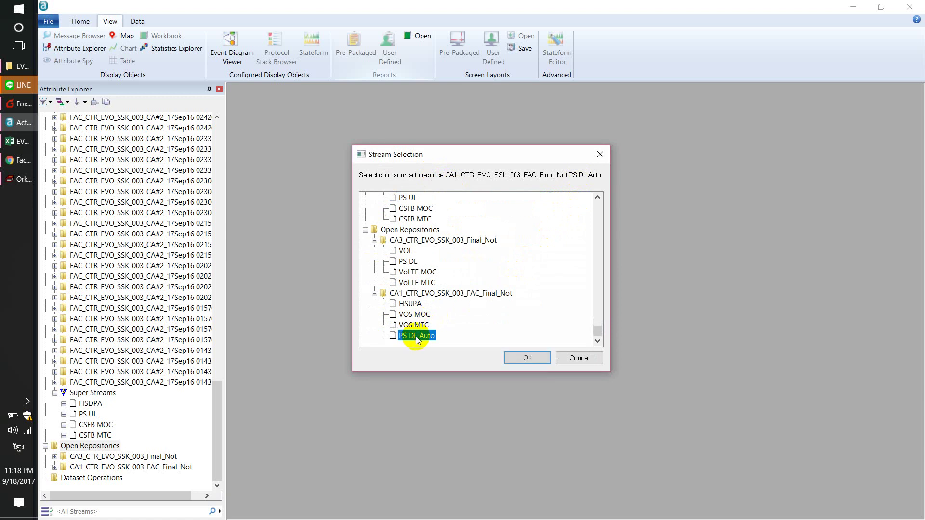
pyautogui.click(526, 357)
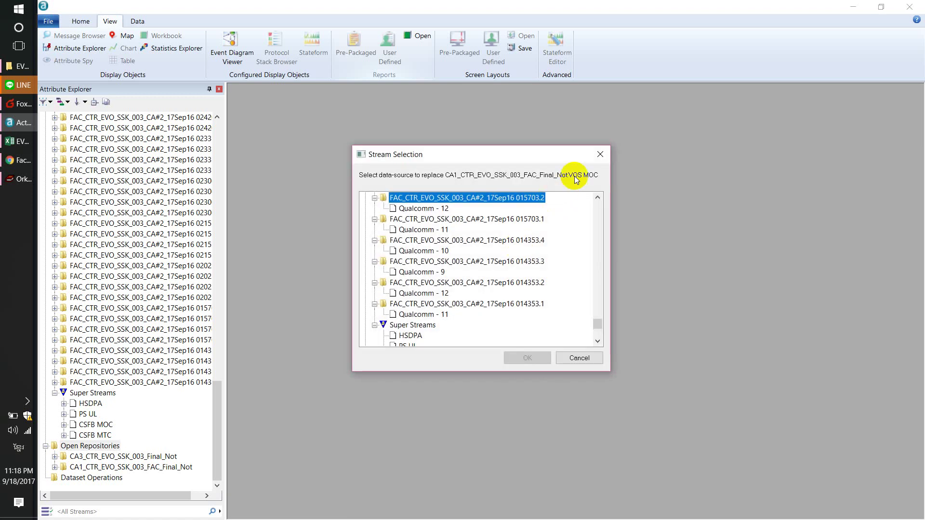
# Replace the VOS MOC and VOS MTC data sources with the same-named streams of the CA1_CTR_EVO_SSK_003_FAC_Final_Not repository.
pyautogui.scroll(-5, 573, 236)
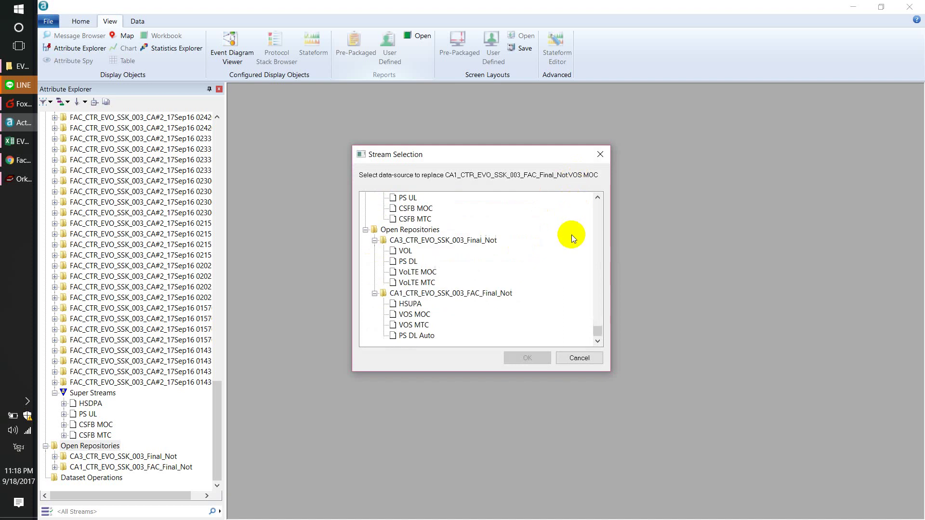
pyautogui.click(414, 314)
pyautogui.click(528, 359)
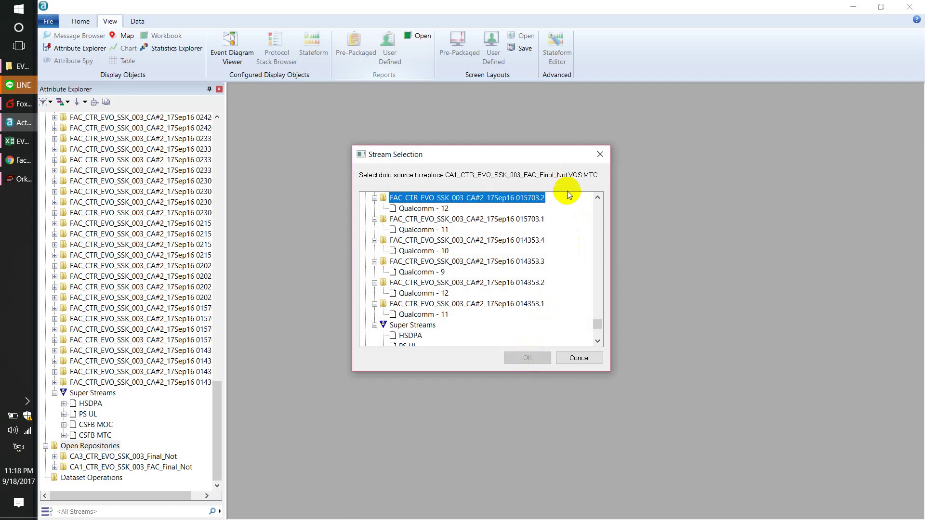
pyautogui.scroll(-5, 558, 237)
pyautogui.click(415, 325)
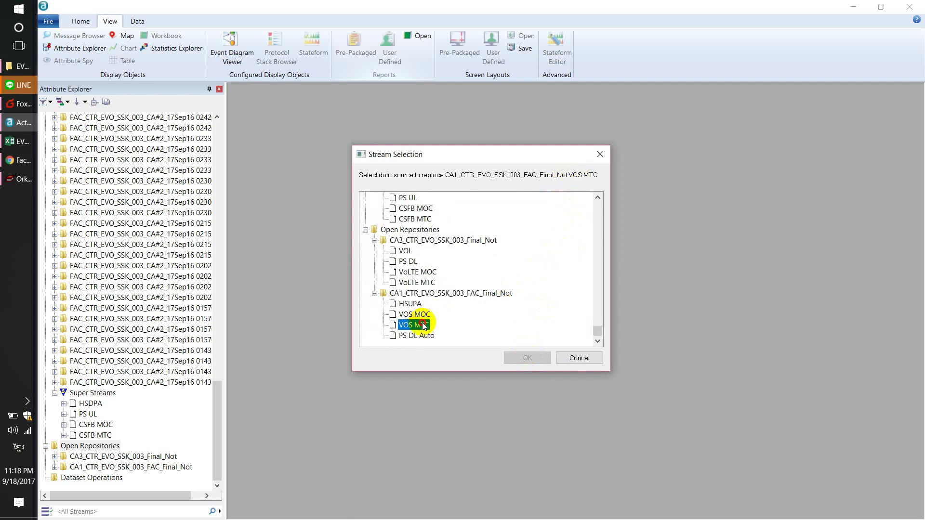
pyautogui.click(540, 358)
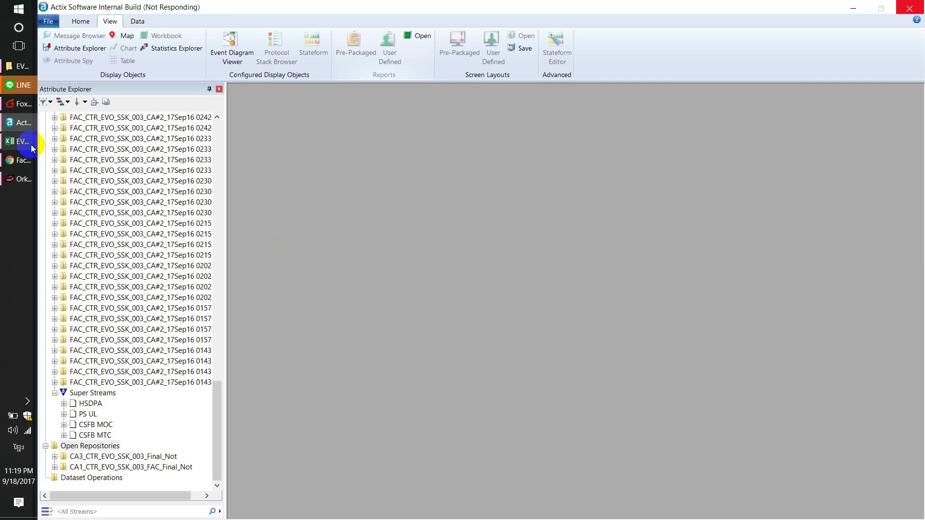
pyautogui.click(15, 143)
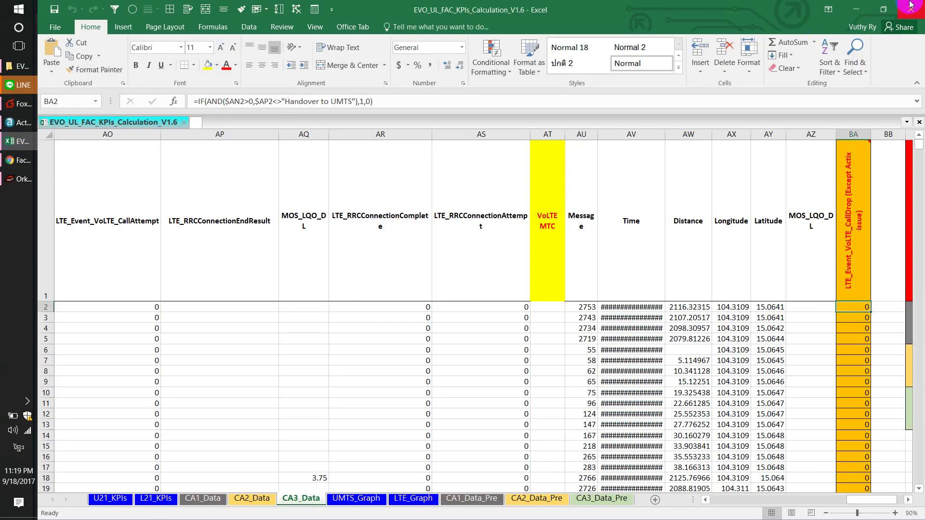
pyautogui.click(854, 9)
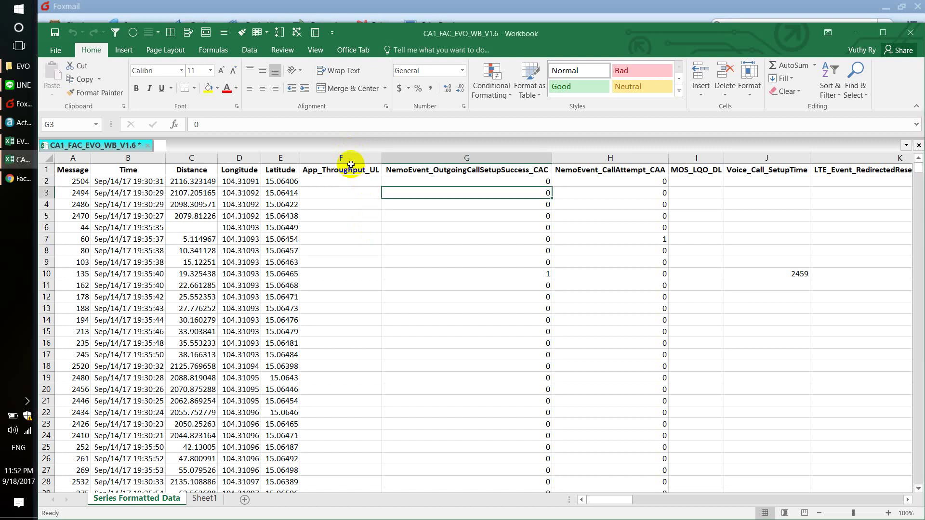
# Examine the App_Throughput_UL to MOS_LQO_DL columns of CA1_FAC_EVO_WB_V1.6, and dismiss the information message in Actix.
pyautogui.moveTo(351, 158); pyautogui.dragTo(641, 175)
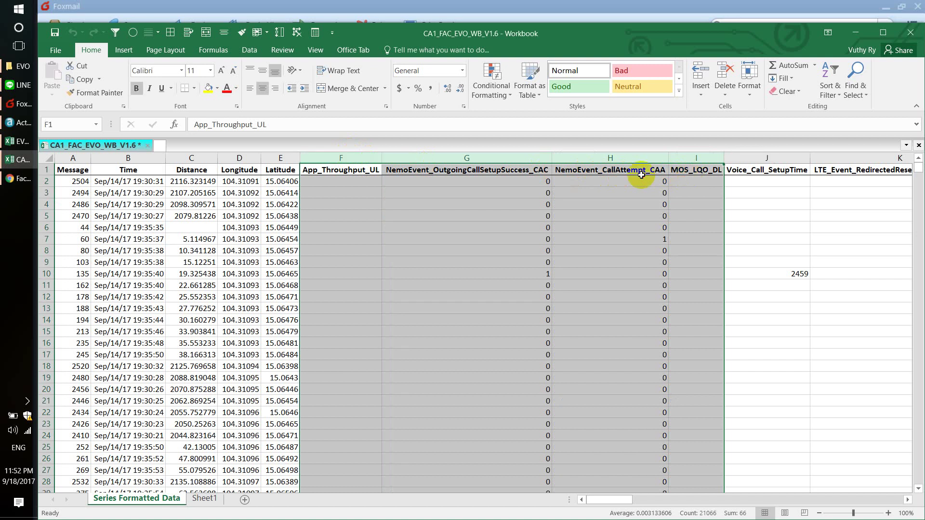
pyautogui.click(18, 123)
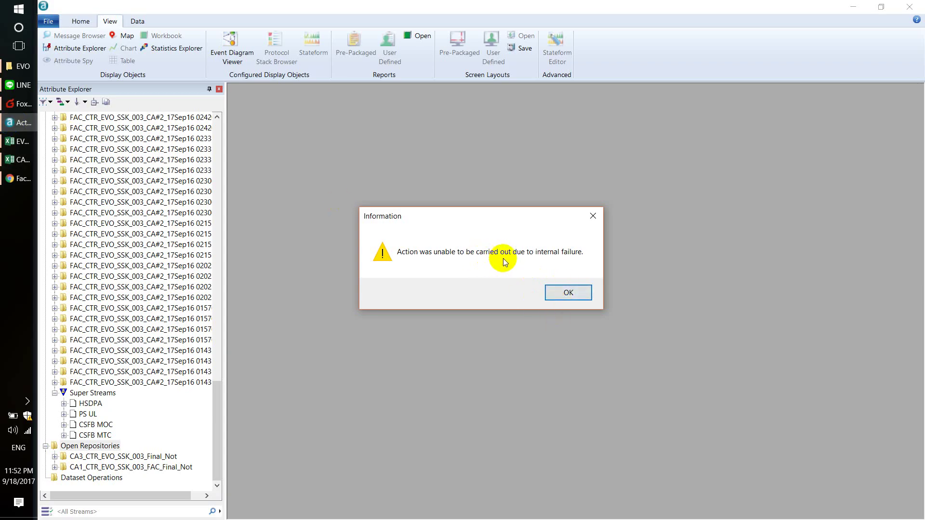
pyautogui.click(568, 293)
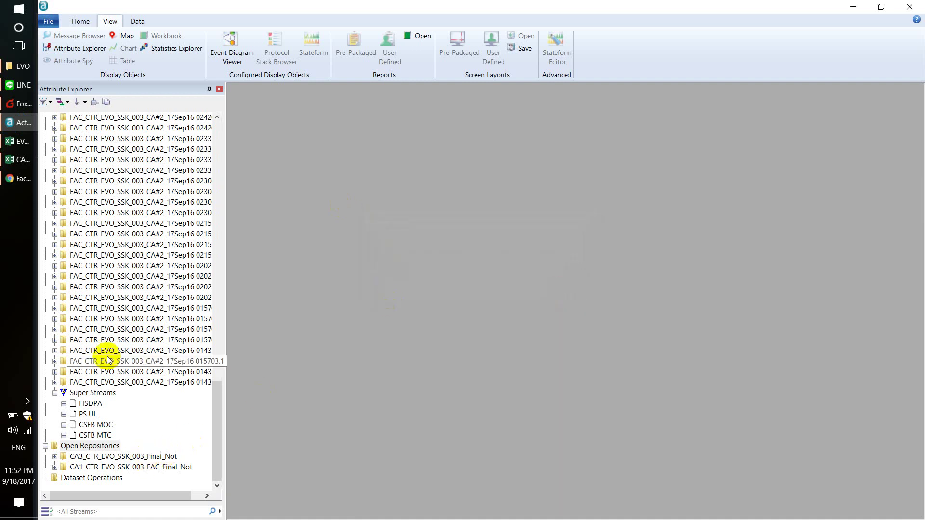
# Switch to Excel, review the remaining columns of CA1_FAC_EVO_WB_V1.6, and close the workbook without saving changes.
pyautogui.click(19, 160)
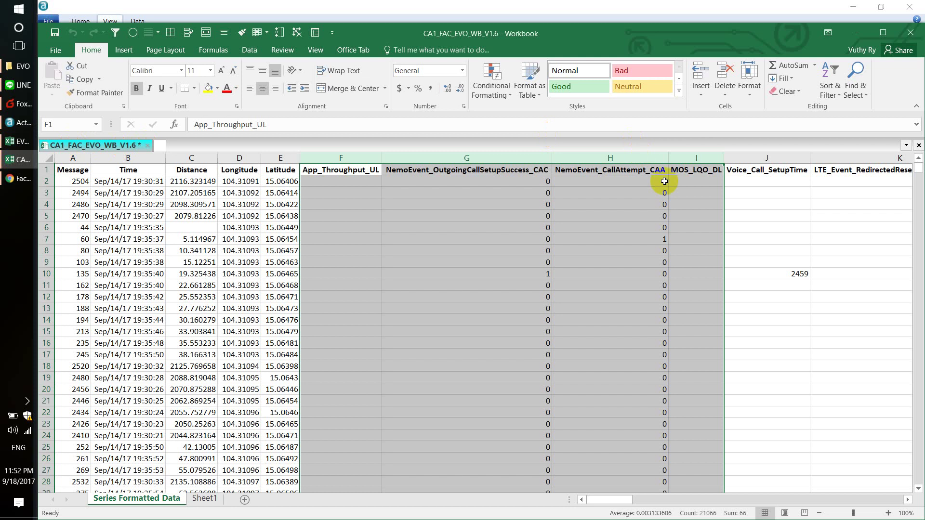
pyautogui.moveTo(609, 500); pyautogui.dragTo(833, 490)
pyautogui.click(911, 32)
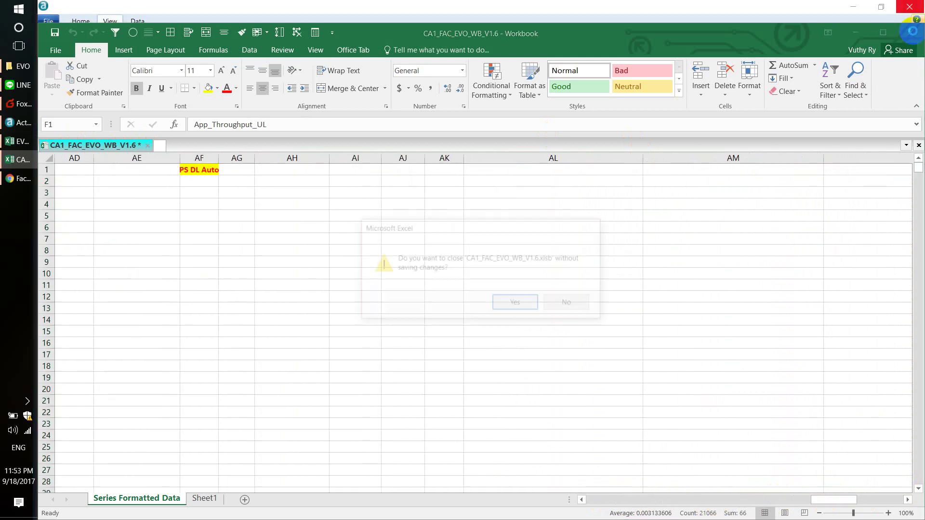
pyautogui.click(504, 303)
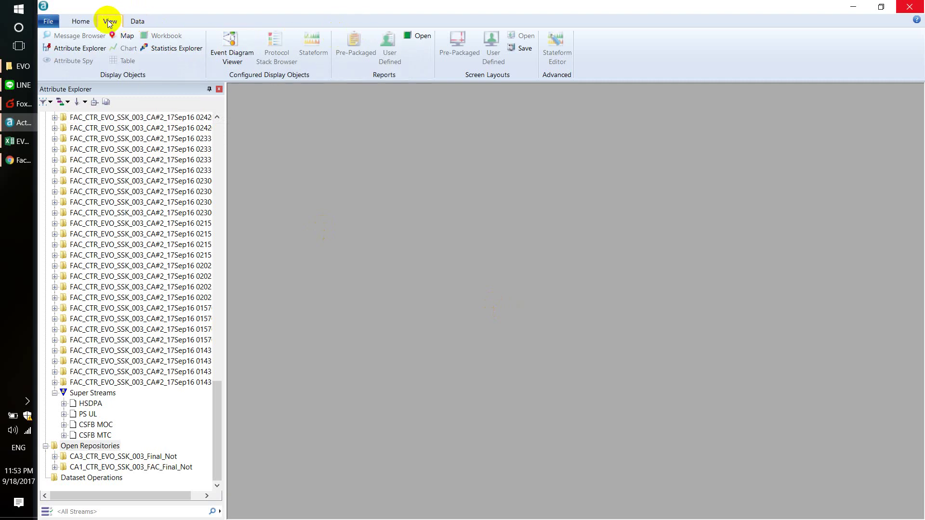
# Open the CA2_FAC_EVO_WB_V1.6 workbook in Actix and replace its CSFB MOC data source with the CSFB MOC super stream.
pyautogui.click(418, 37)
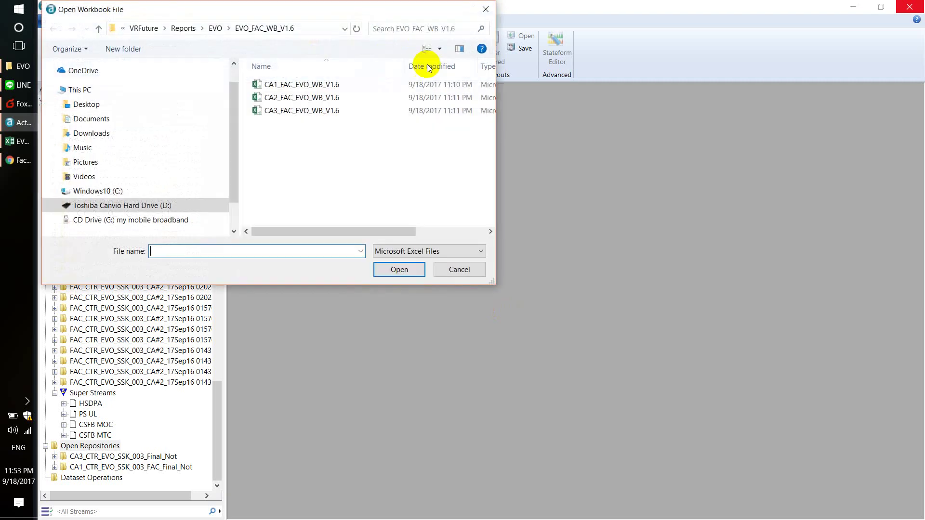
pyautogui.doubleClick(324, 98)
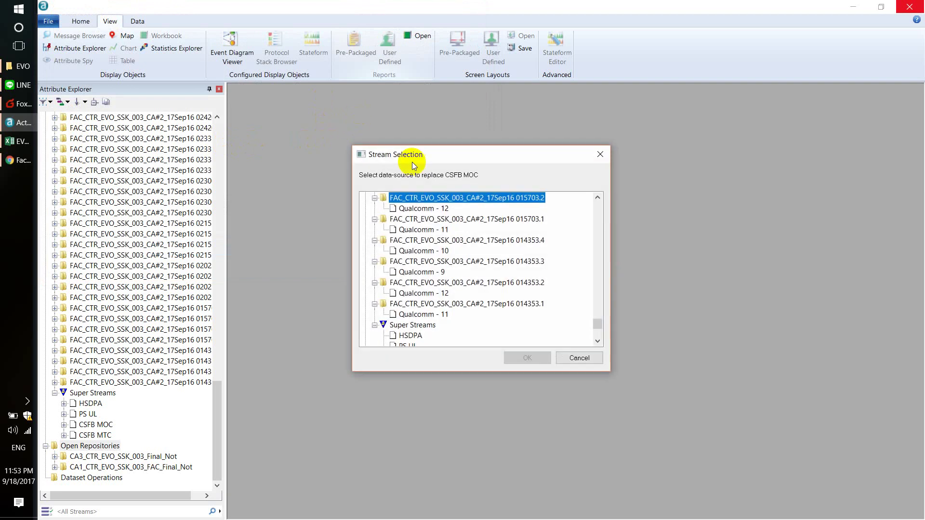
pyautogui.scroll(-3, 433, 305)
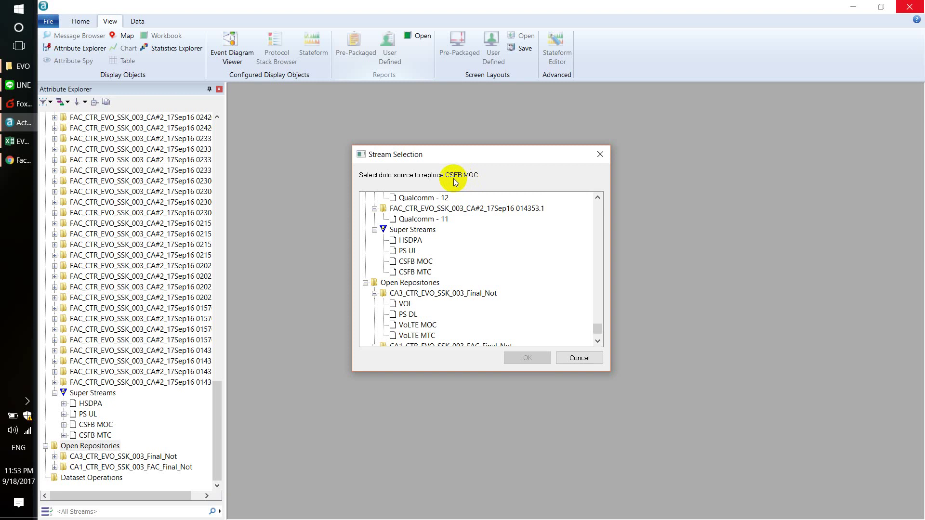
pyautogui.click(415, 262)
pyautogui.click(524, 358)
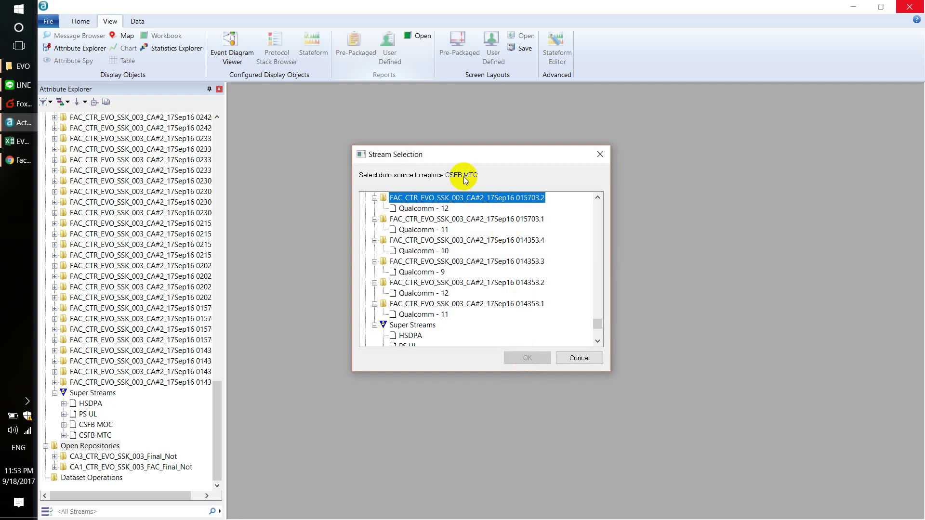
# Replace the CSFB MTC data source with the CSFB MTC stream under Super Streams.
pyautogui.scroll(-2, 433, 295)
pyautogui.click(413, 304)
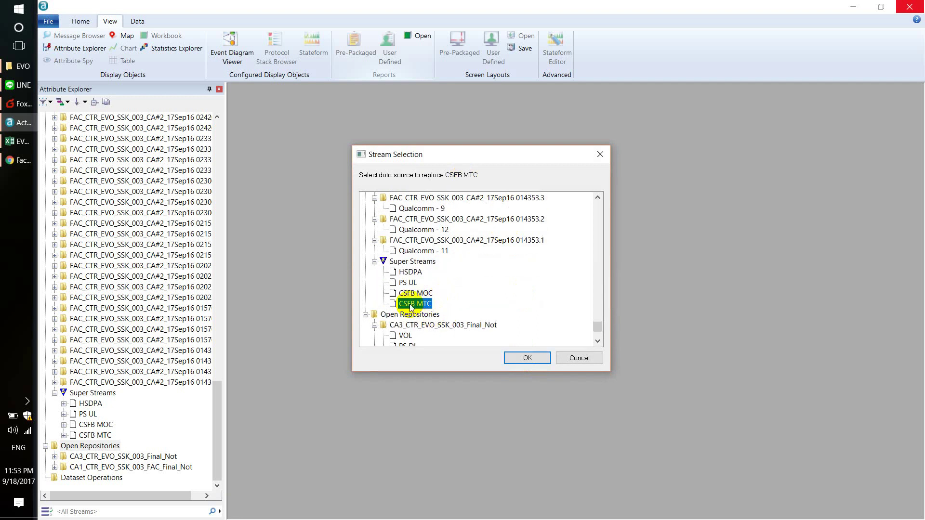
pyautogui.click(518, 359)
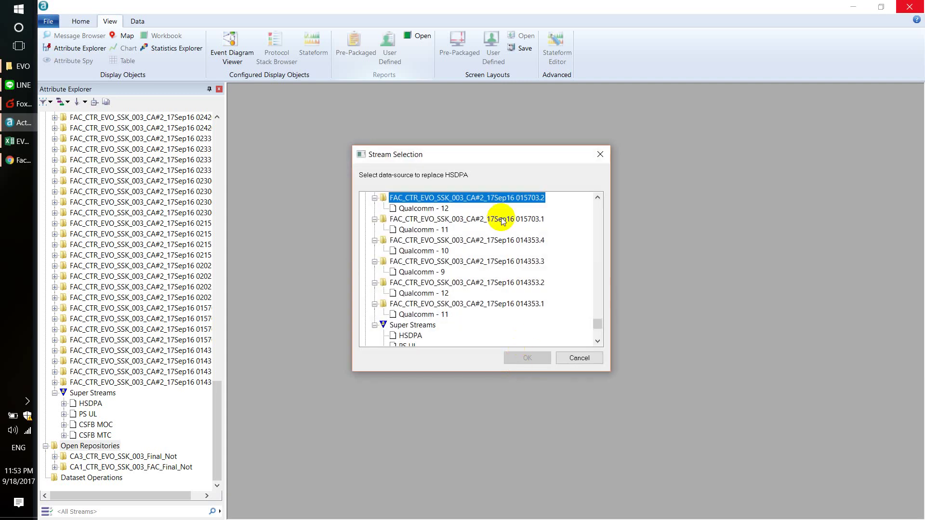
# Replace the workbook's HSDPA and PS UL data sources with the HSDPA and PS UL streams under Super Streams.
pyautogui.scroll(-2, 436, 314)
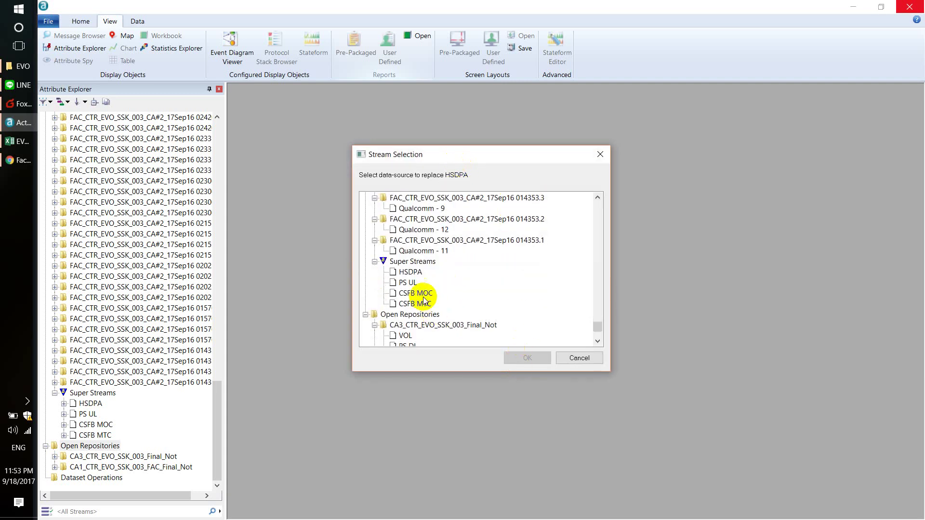
pyautogui.click(411, 272)
pyautogui.click(540, 365)
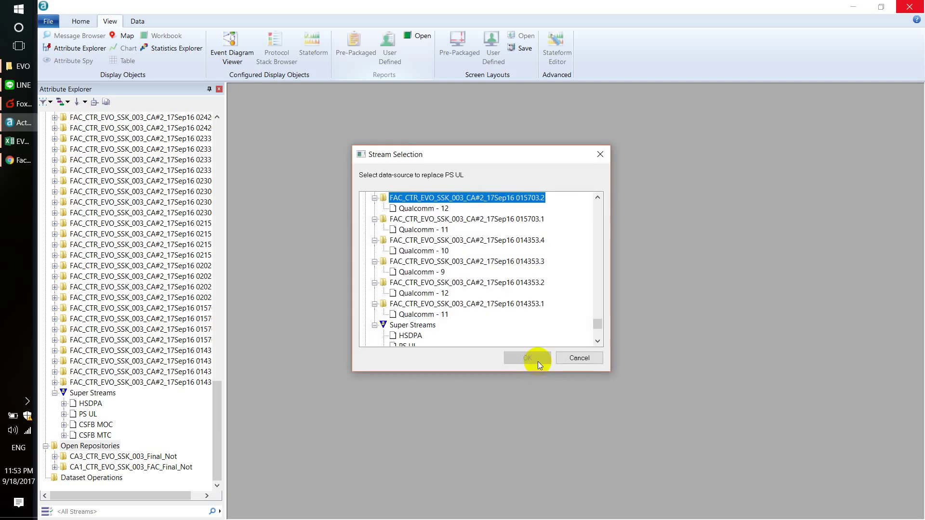
pyautogui.scroll(-2, 501, 290)
pyautogui.scroll(-1, 502, 289)
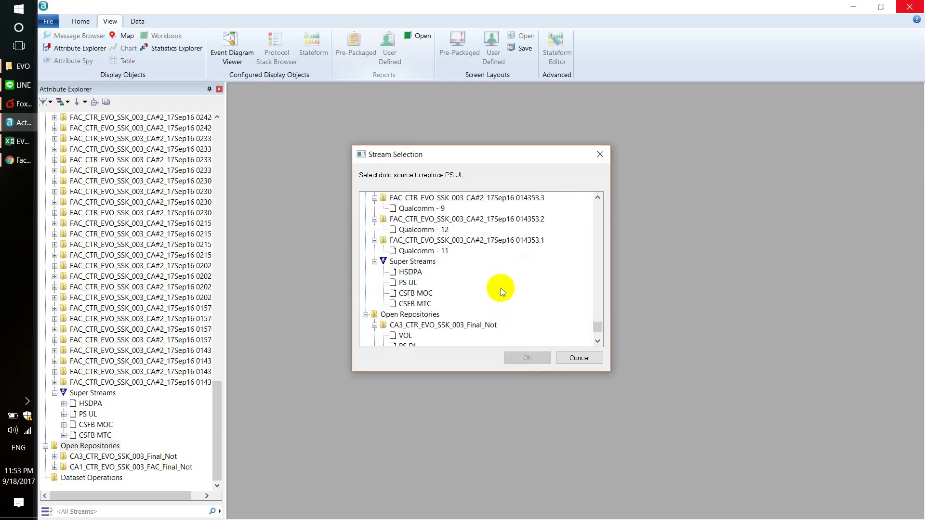
pyautogui.click(407, 282)
pyautogui.click(525, 354)
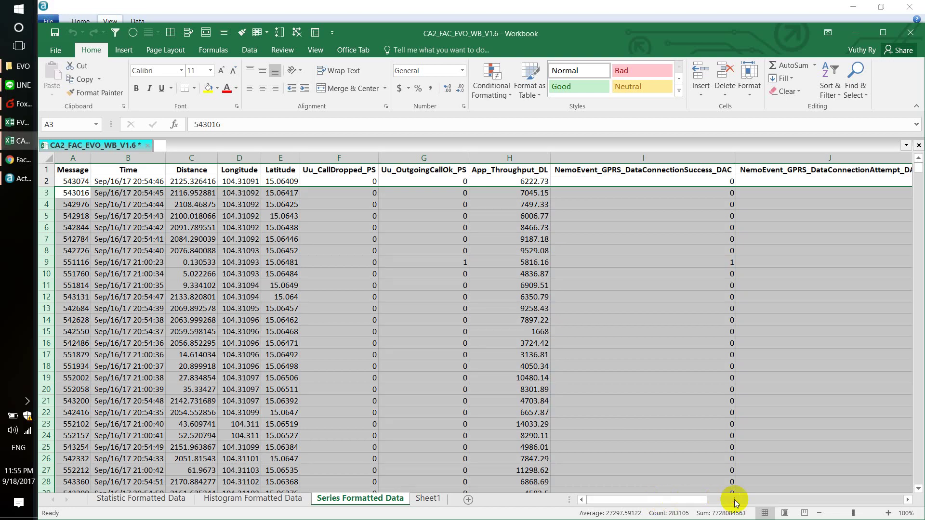
# Review the populated Series Formatted Data sheet of CA2_FAC_EVO_WB_V1.6 in Excel and copy columns A through AH.
pyautogui.moveTo(737, 499); pyautogui.dragTo(424, 426)
pyautogui.click(369, 247)
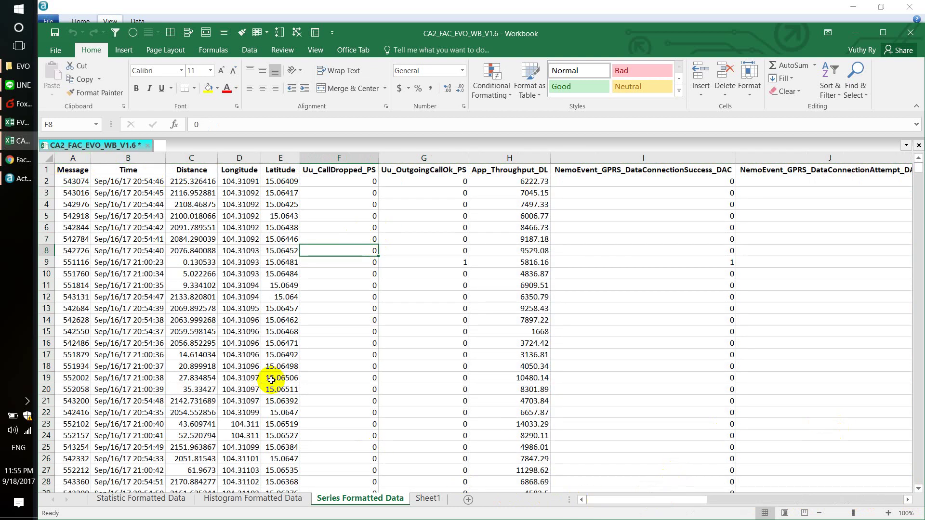
pyautogui.moveTo(73, 158); pyautogui.dragTo(186, 209)
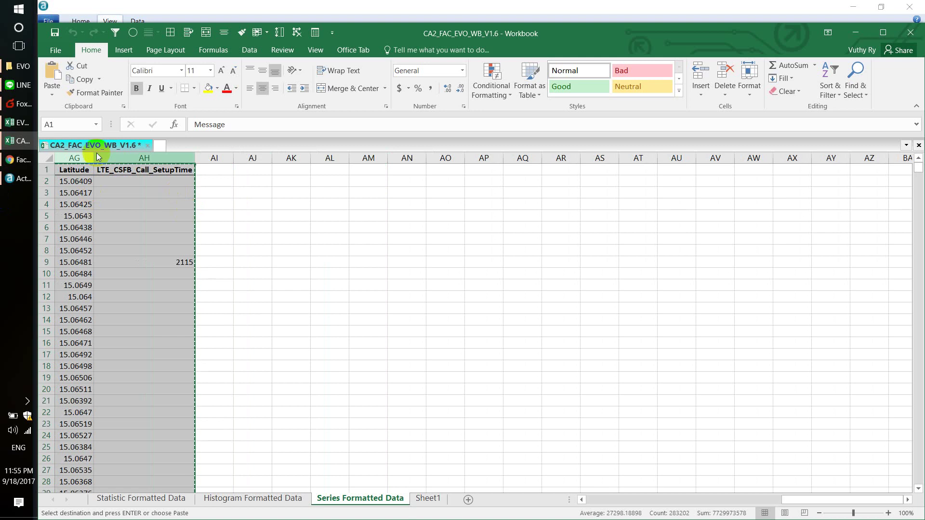
# Switch to EVO_UL_FAC_KPIs_Calculation_V1.6 and paste the copied CA2 data into the CA2_Data sheet starting at cell A1.
pyautogui.click(18, 123)
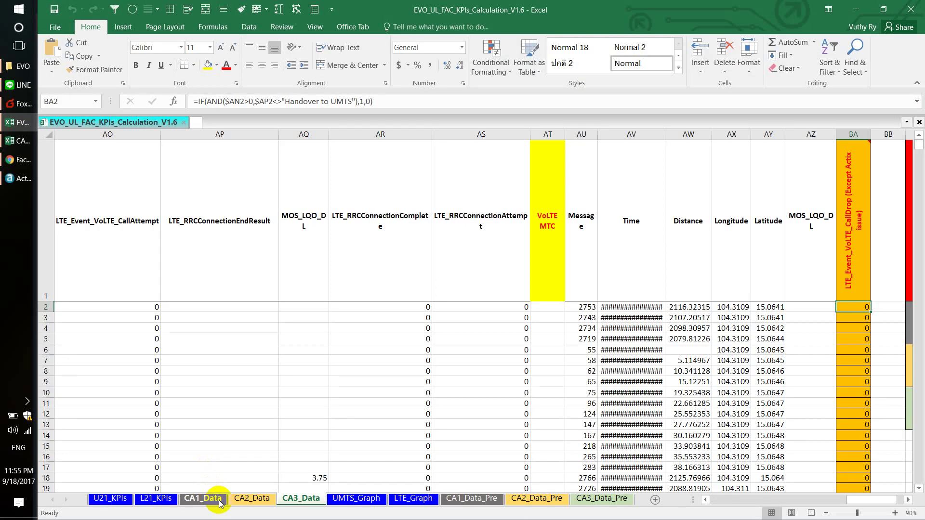
pyautogui.click(248, 500)
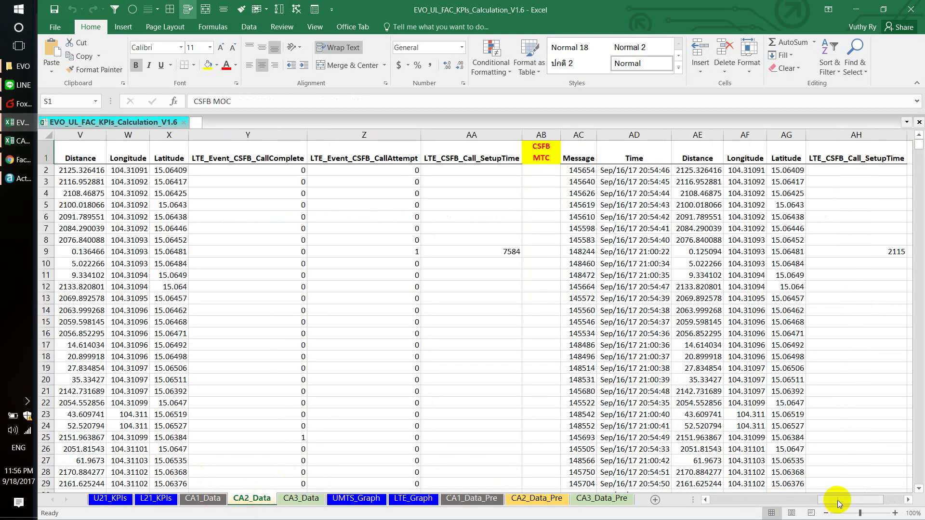
pyautogui.moveTo(838, 503); pyautogui.dragTo(712, 501)
pyautogui.click(76, 146)
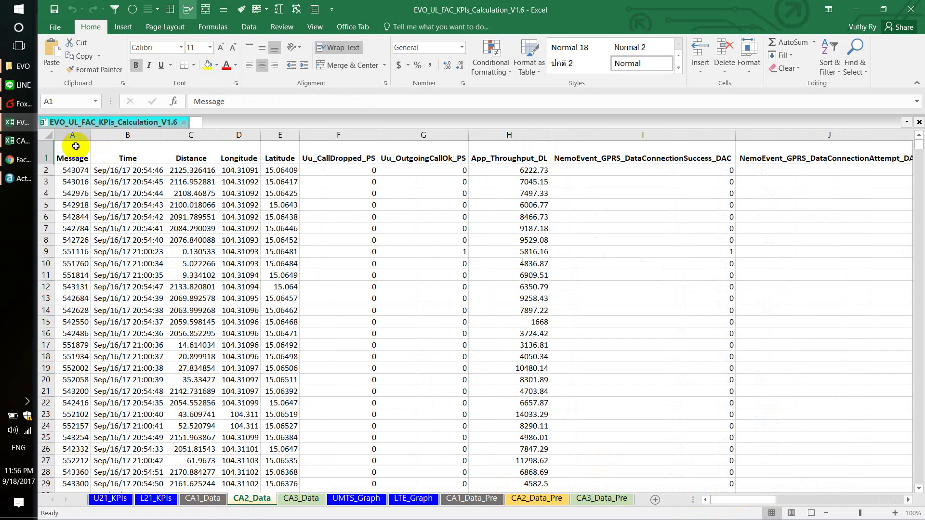
pyautogui.hotkey('ctrl', 'a')
pyautogui.hotkey('ctrl', 'c')
pyautogui.hotkey('ctrl', 'v')
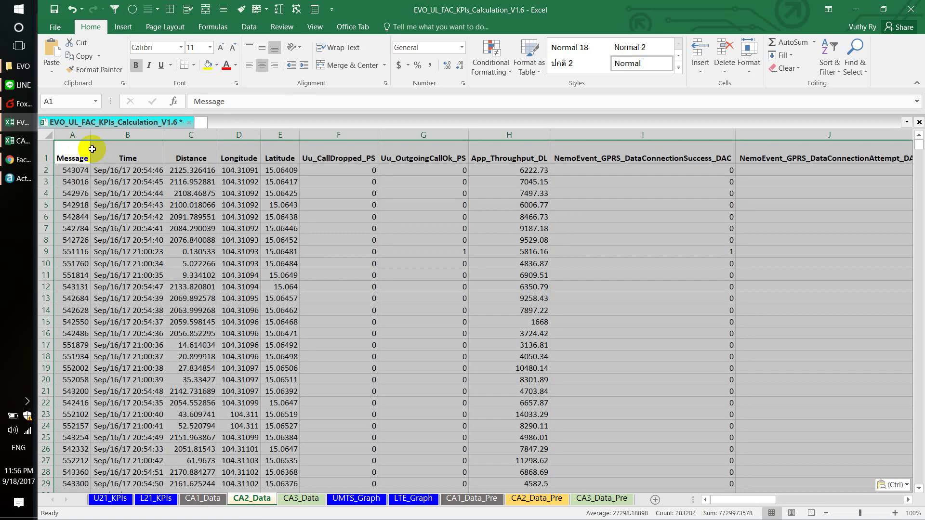
pyautogui.moveTo(761, 498); pyautogui.dragTo(718, 502)
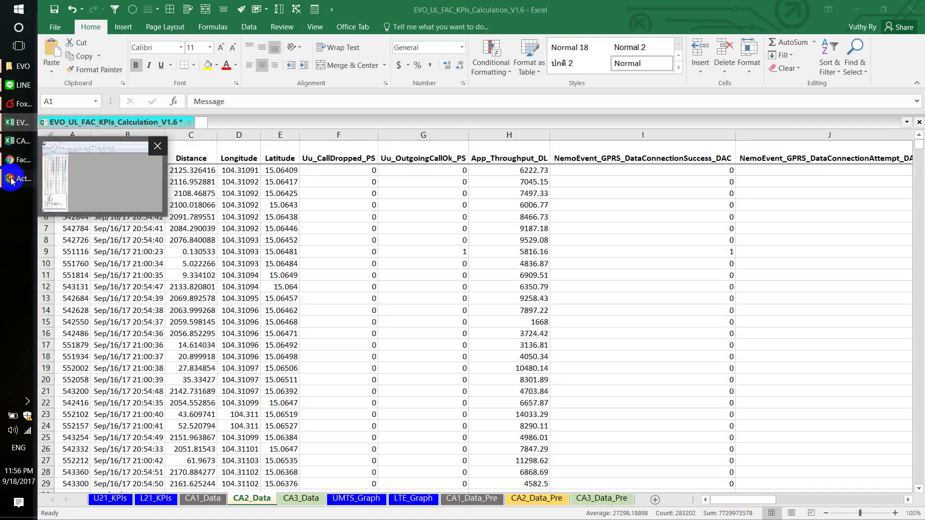
# Switch to Actix and open the CA3_FAC_EVO_WB_V1.6 workbook, minimizing the CA2 workbook window.
pyautogui.click(9, 178)
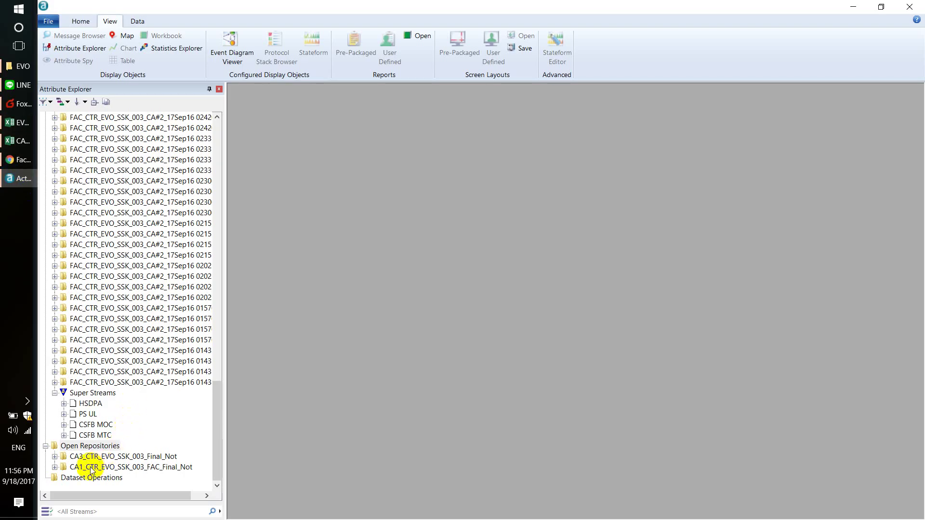
pyautogui.click(414, 39)
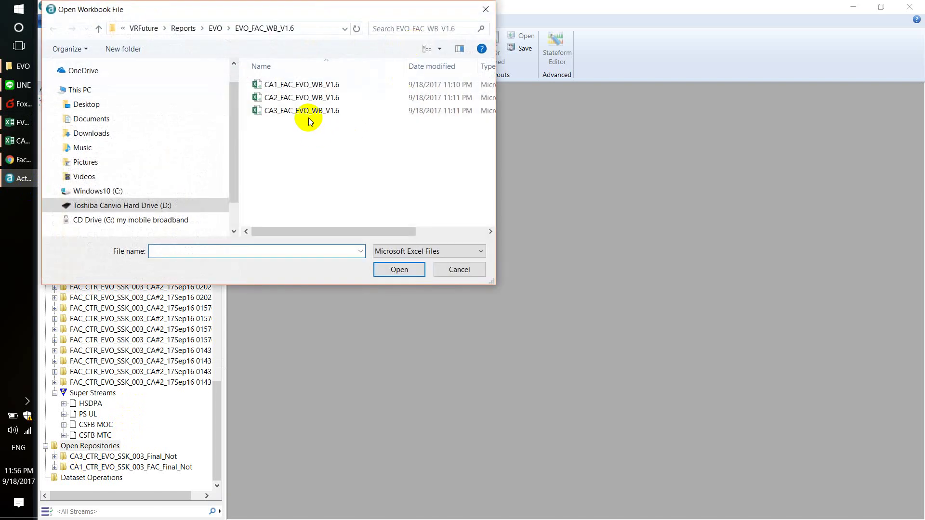
pyautogui.moveTo(18, 141)
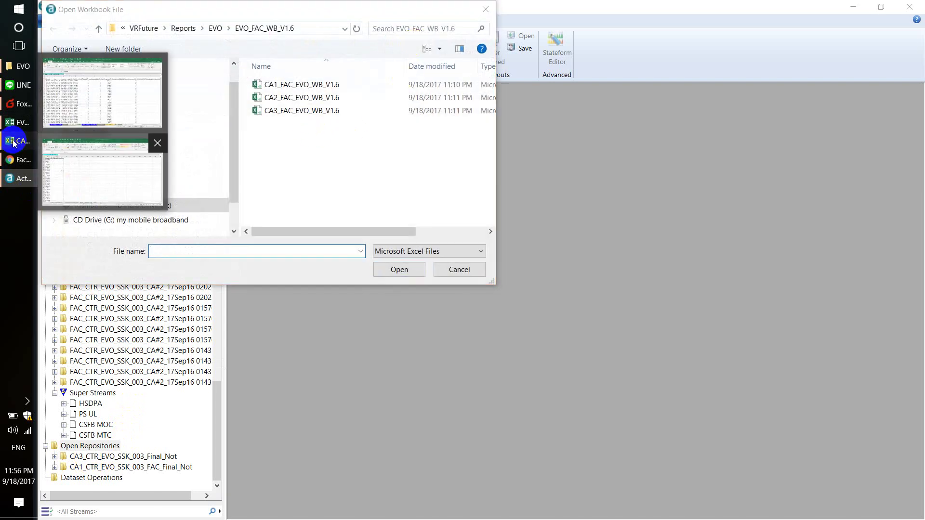
pyautogui.click(119, 147)
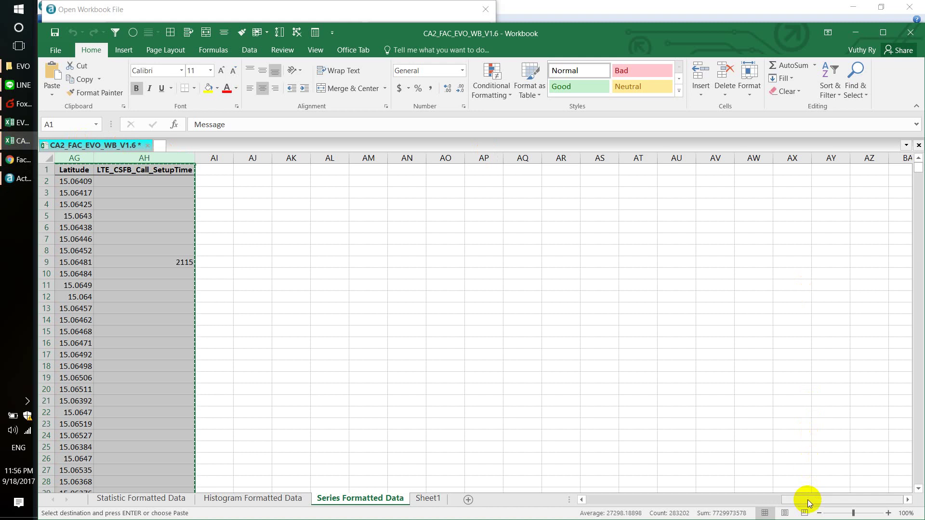
pyautogui.click(856, 32)
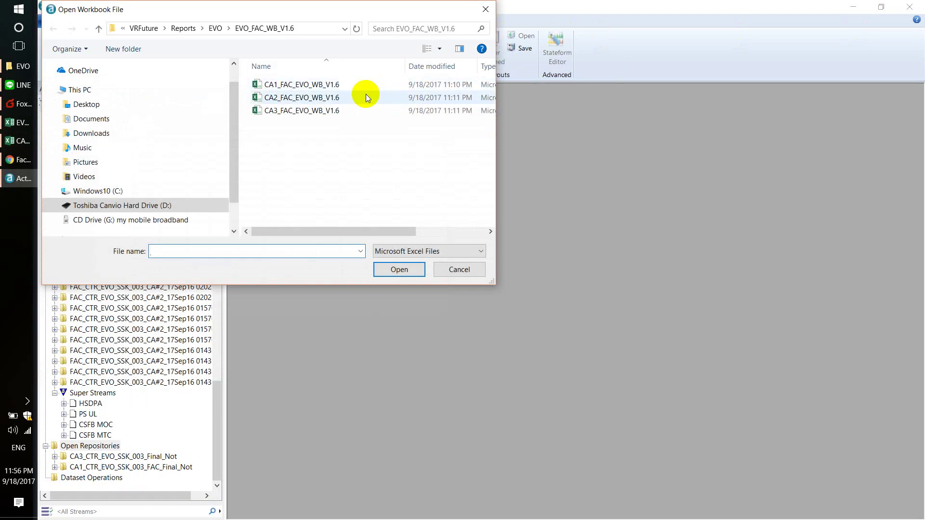
pyautogui.doubleClick(339, 111)
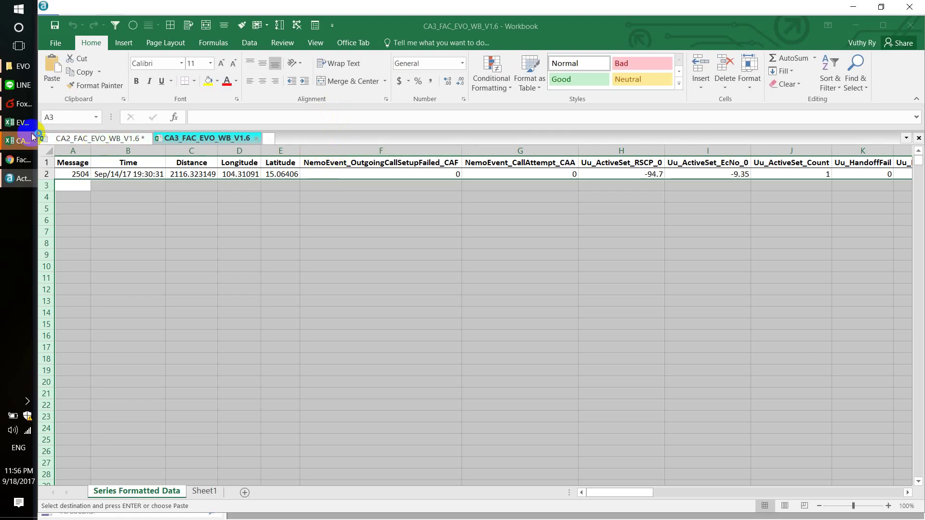
pyautogui.click(19, 141)
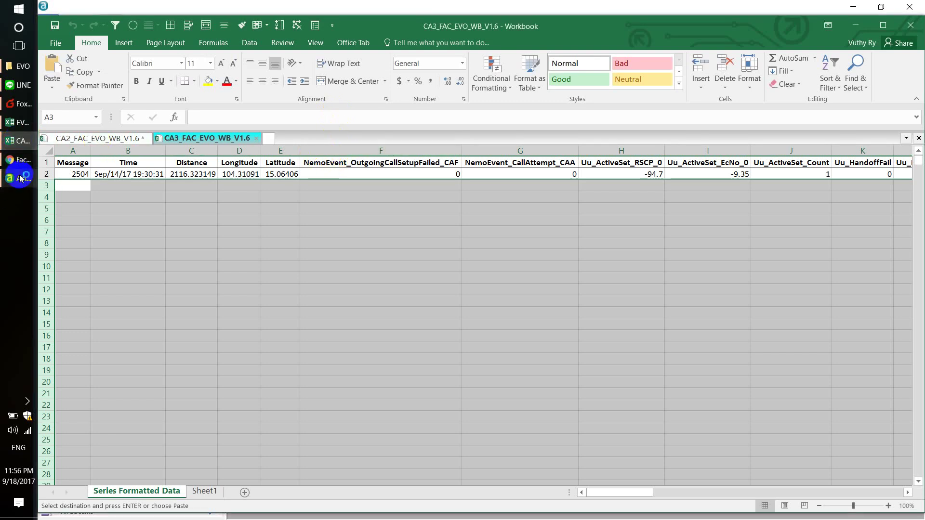
pyautogui.hotkey('alt', 'Tab')
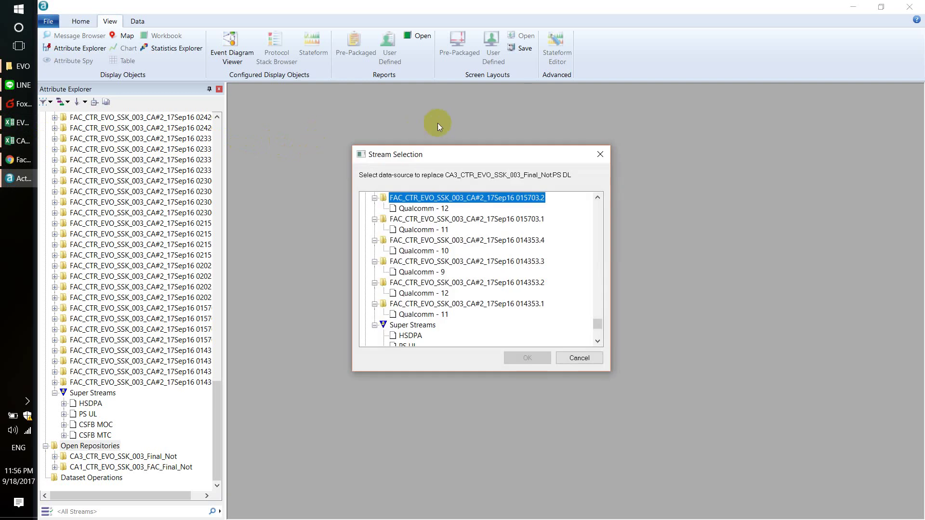
# Replace the PS DL and VOL data sources with the matching streams of the CA3_CTR_EVO_SSK_003_Final_Not repository.
pyautogui.scroll(-3, 560, 238)
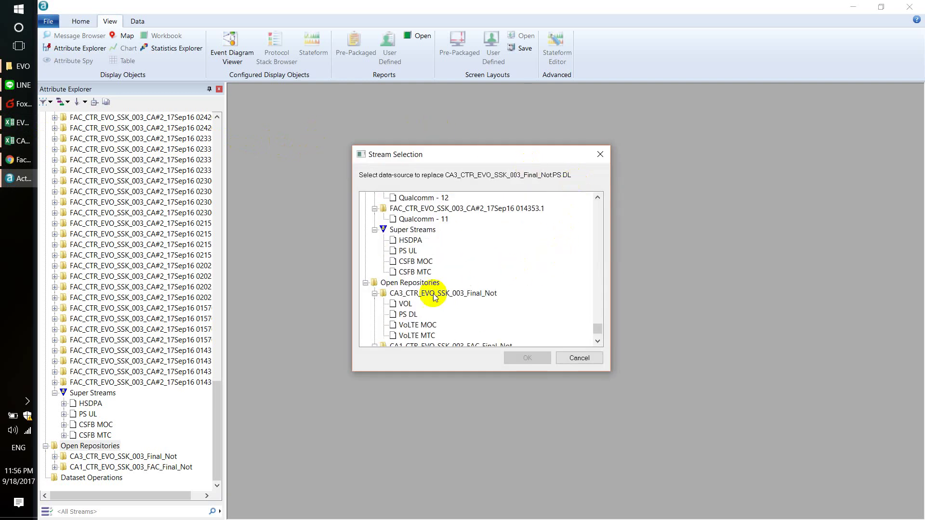
pyautogui.click(411, 317)
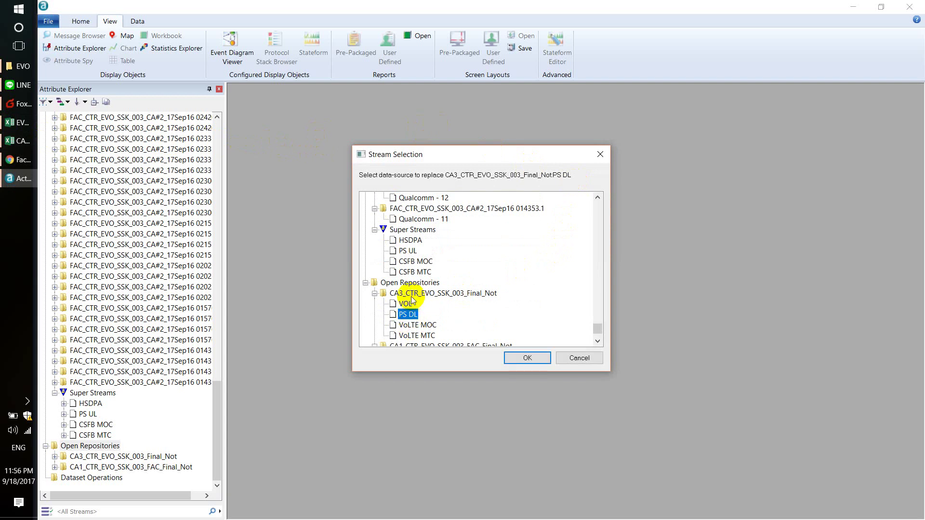
pyautogui.click(516, 360)
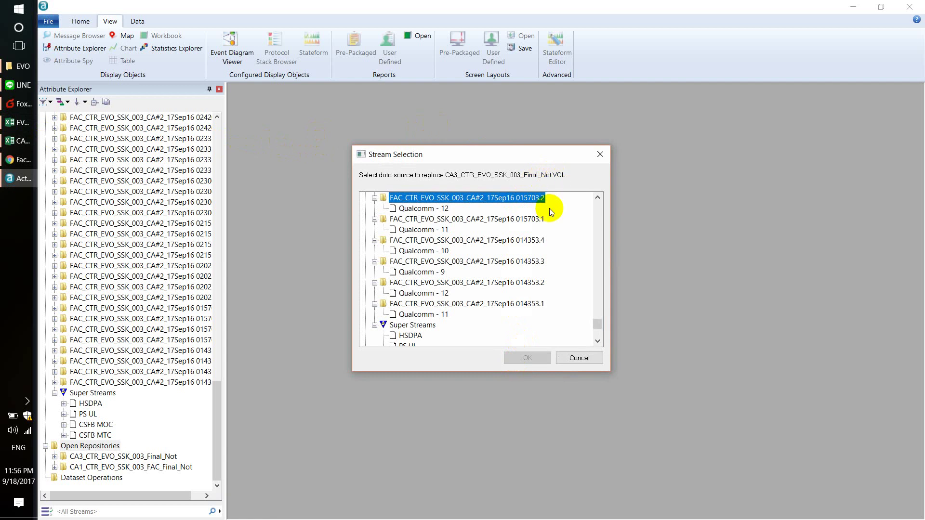
pyautogui.scroll(-4, 551, 206)
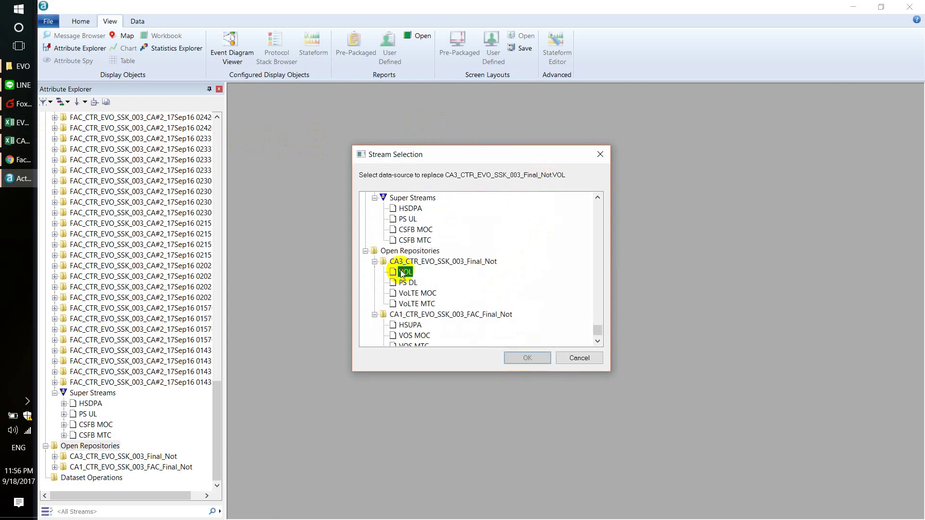
pyautogui.click(512, 358)
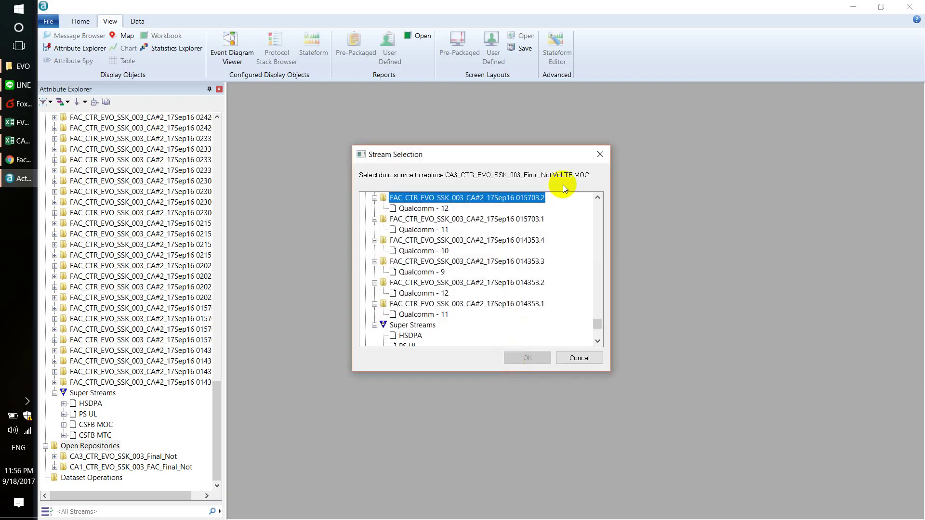
# Replace the VoLTE MOC and VoLTE MTC data sources with the matching streams of the CA3_CTR_EVO_SSK_003_Final_Not repository.
pyautogui.scroll(-4, 553, 235)
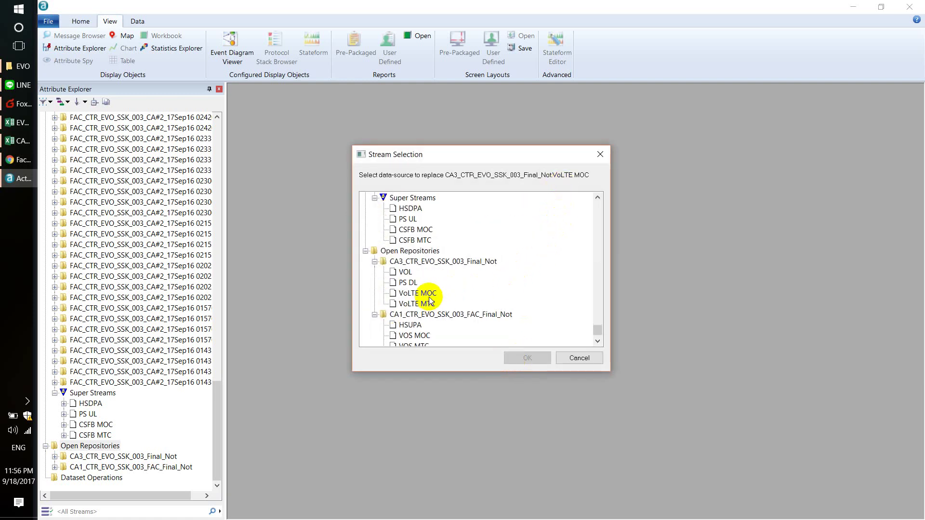
pyautogui.click(417, 294)
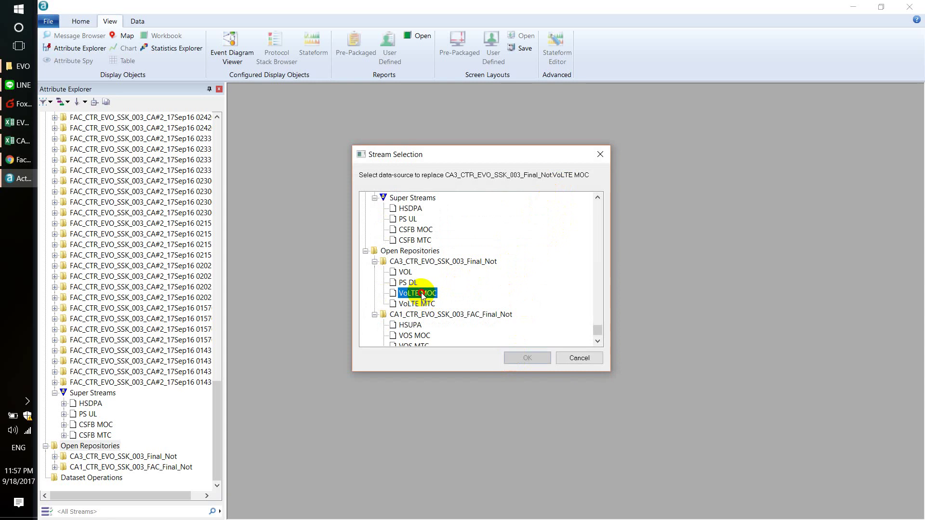
pyautogui.click(517, 356)
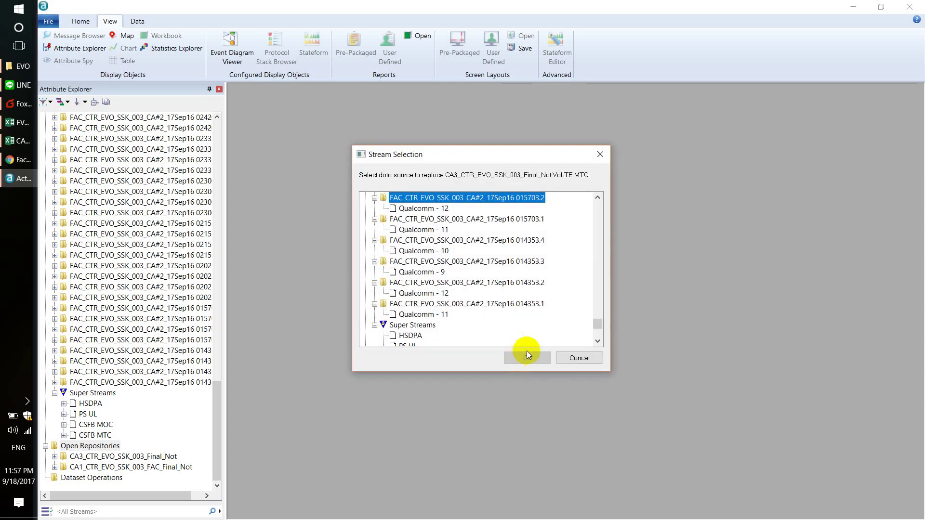
pyautogui.scroll(-4, 465, 312)
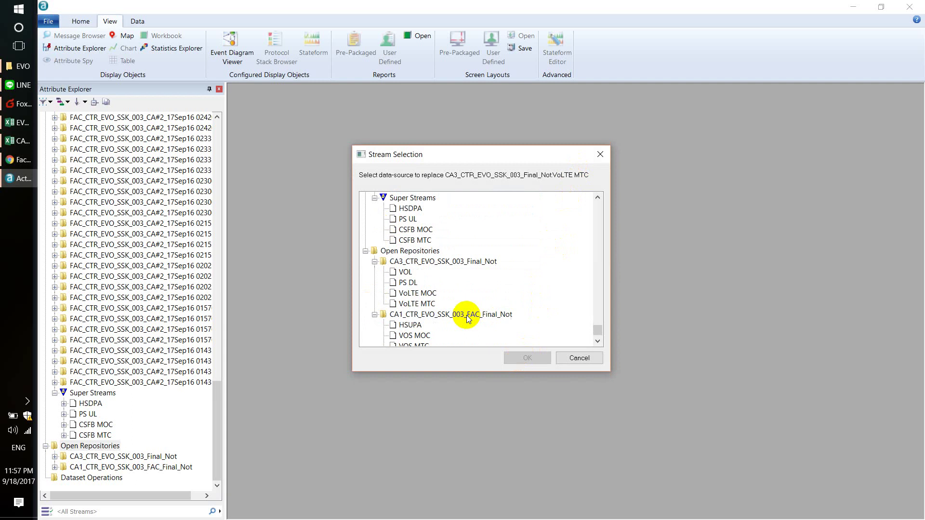
pyautogui.click(425, 304)
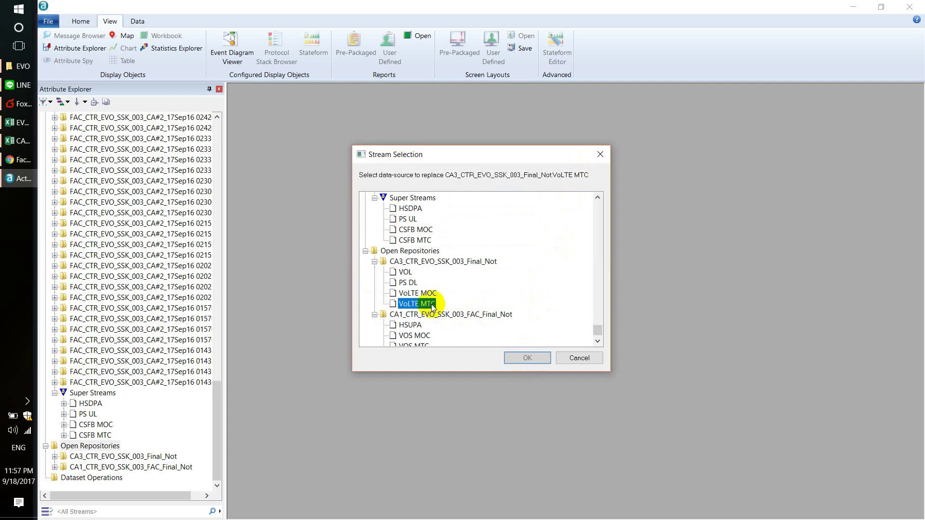
pyautogui.click(523, 357)
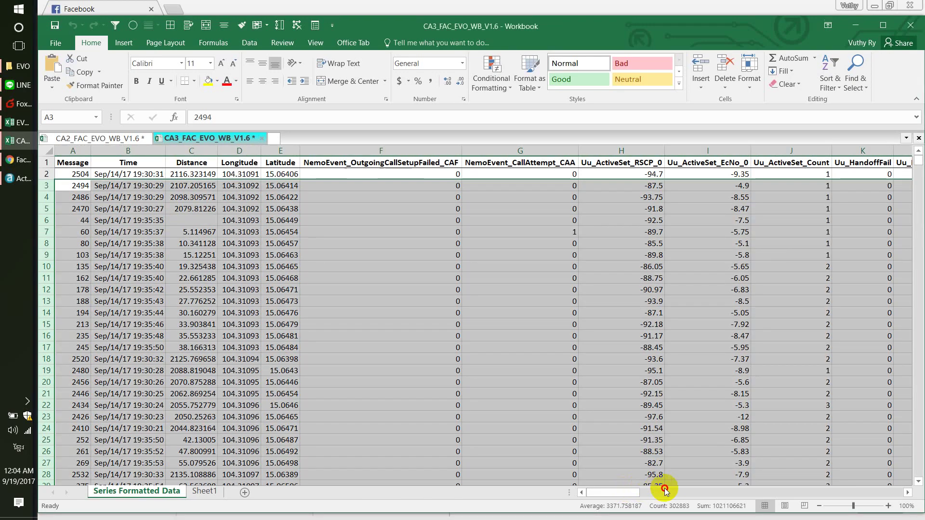
# Review the populated columns of CA3_FAC_EVO_WB_V1.6 in Excel up to the separator column AA, and select that column.
pyautogui.click(626, 490)
pyautogui.moveTo(626, 490); pyautogui.dragTo(723, 440)
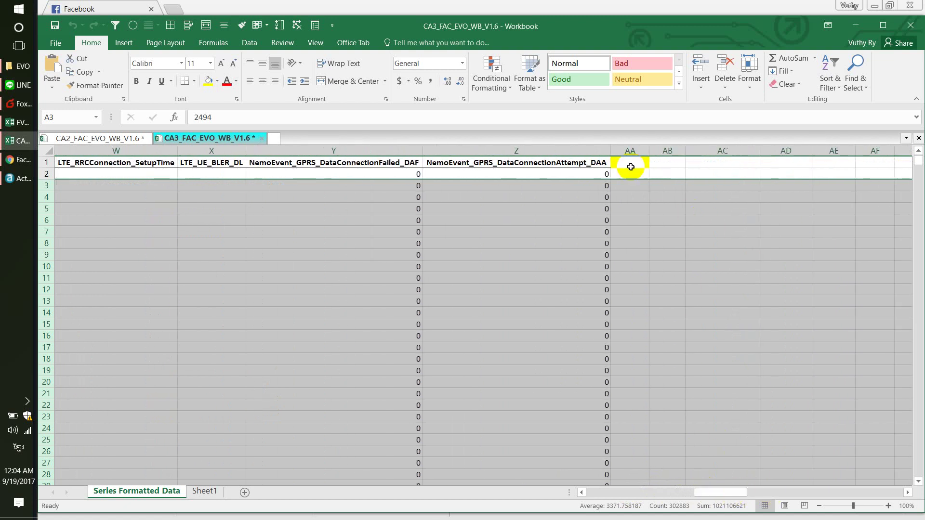
pyautogui.click(626, 151)
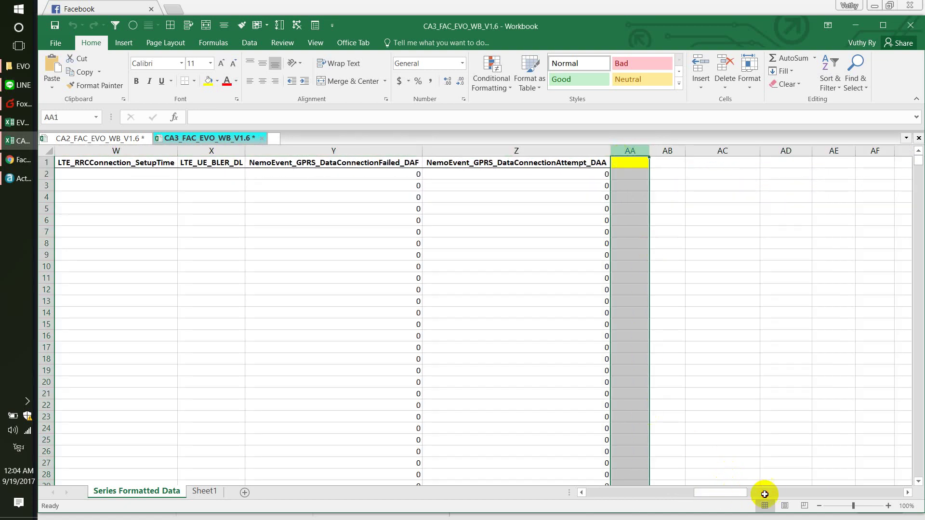